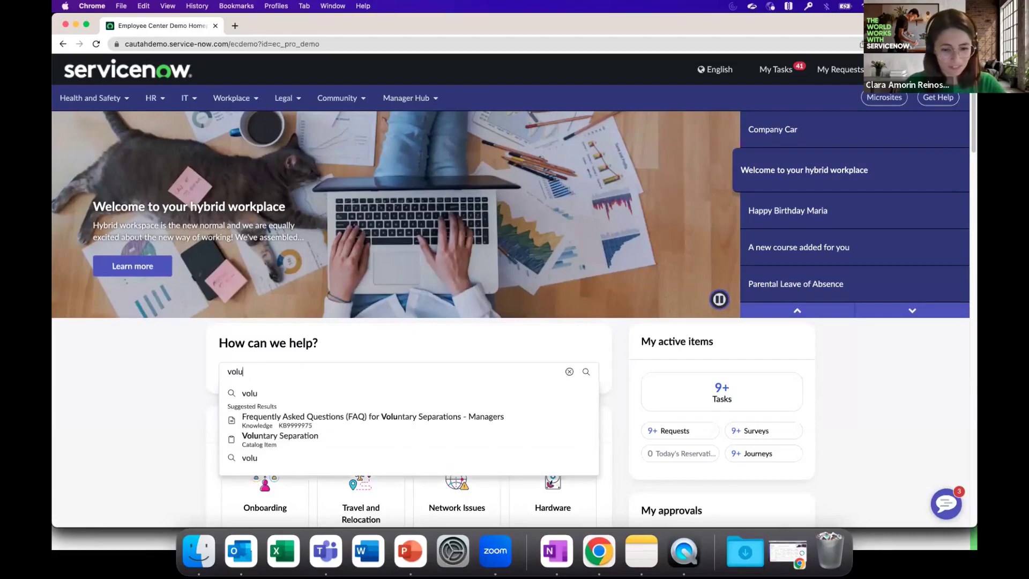
# Search Employee Center for 'voluntary separation' and scan the results.
pyautogui.write('ion')
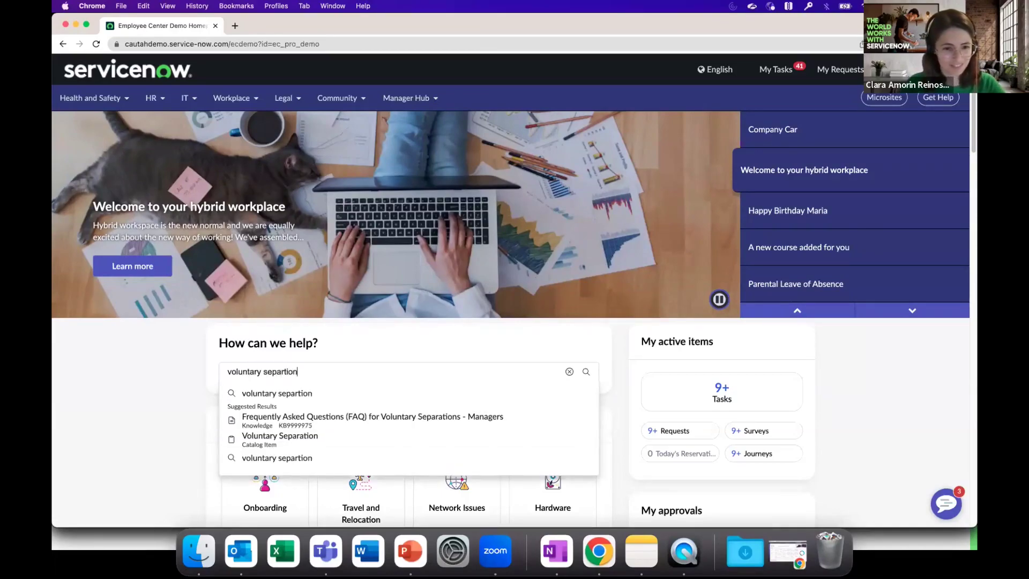
pyautogui.press('Return')
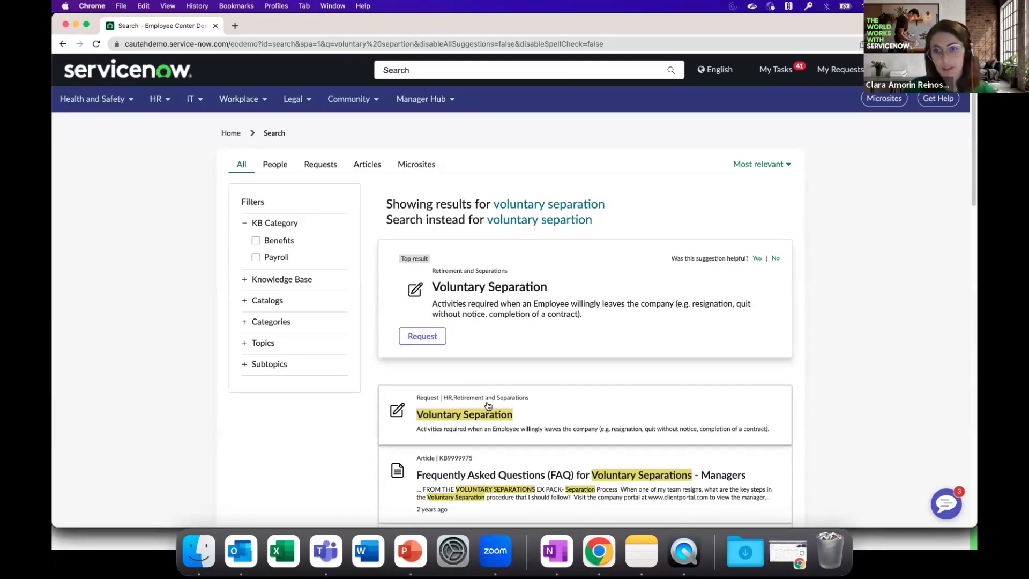
pyautogui.scroll(-1, 495, 409)
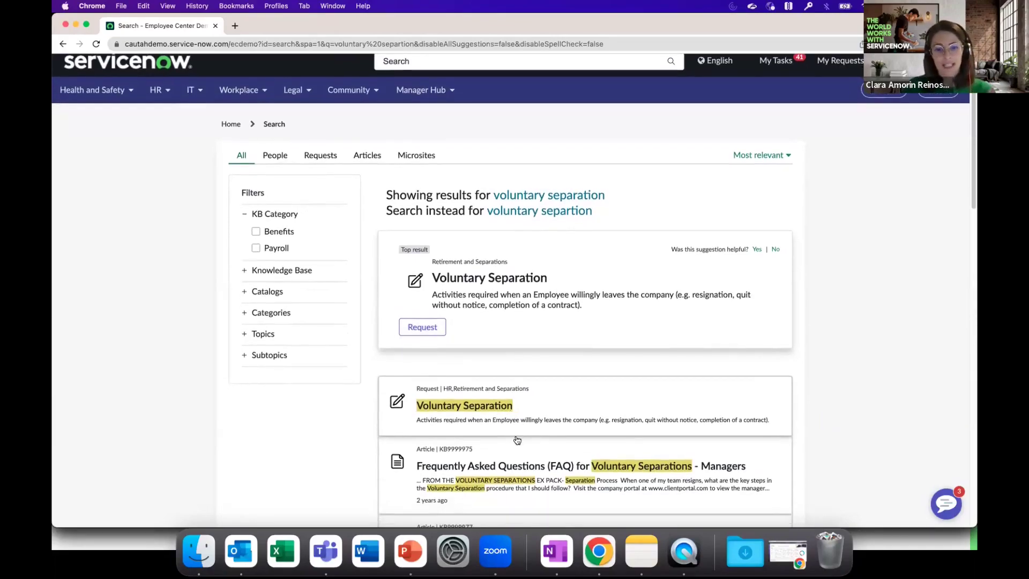
# Read the FAQ for Voluntary Separations - Managers article, then return to the search results.
pyautogui.click(519, 469)
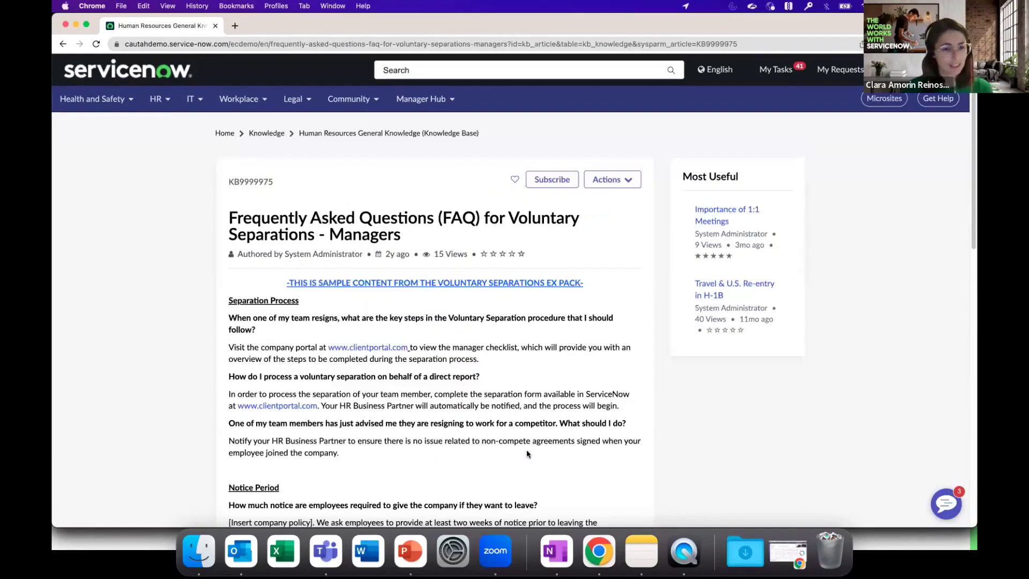
pyautogui.scroll(-3, 527, 451)
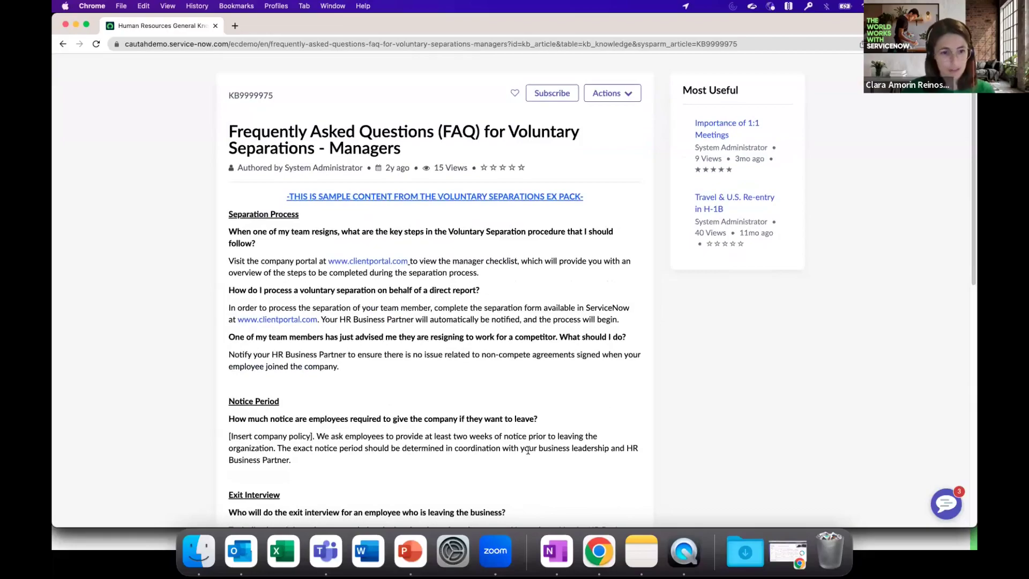
pyautogui.scroll(-1, 528, 452)
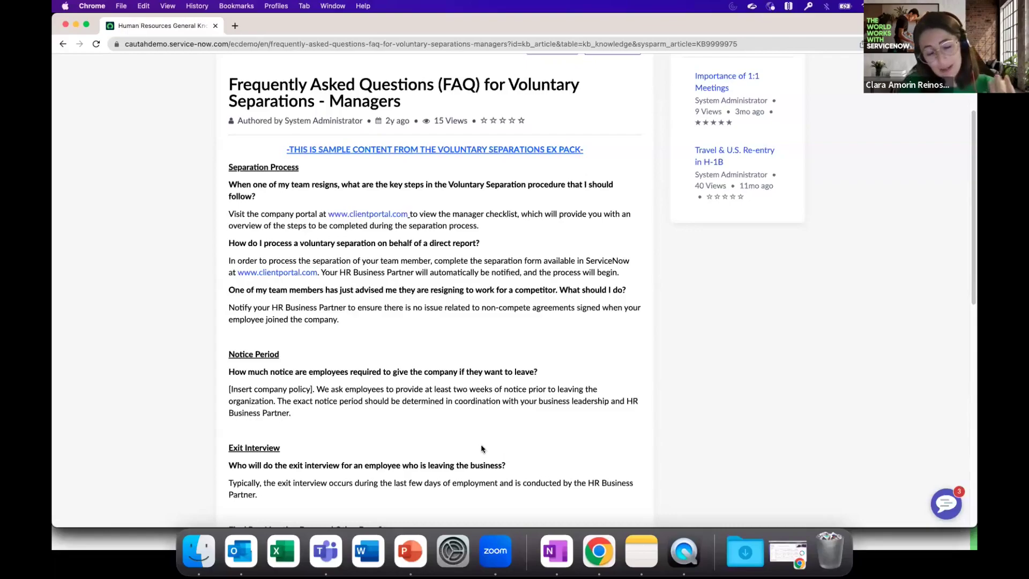
pyautogui.scroll(-5, 479, 462)
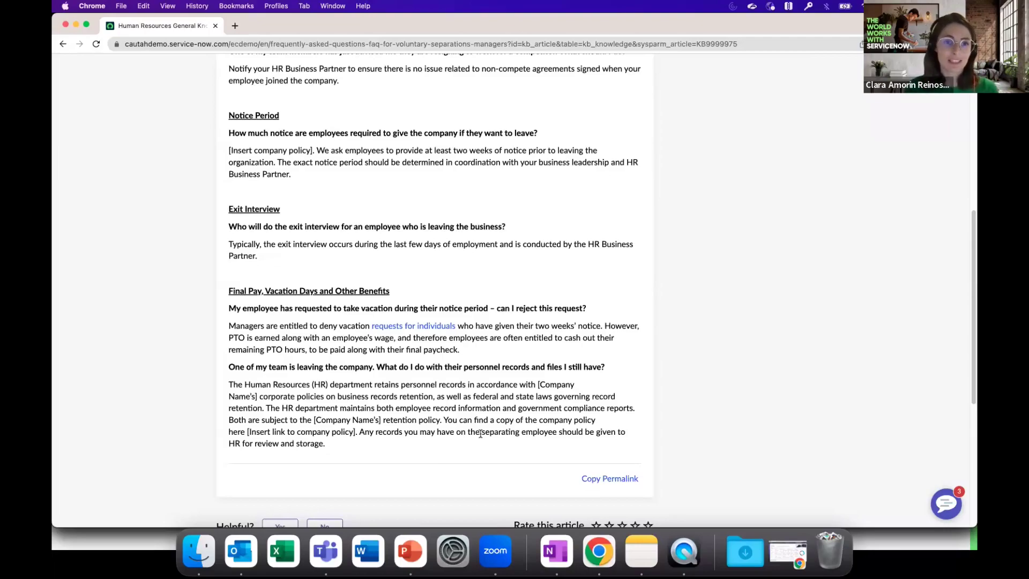
pyautogui.scroll(8, 485, 378)
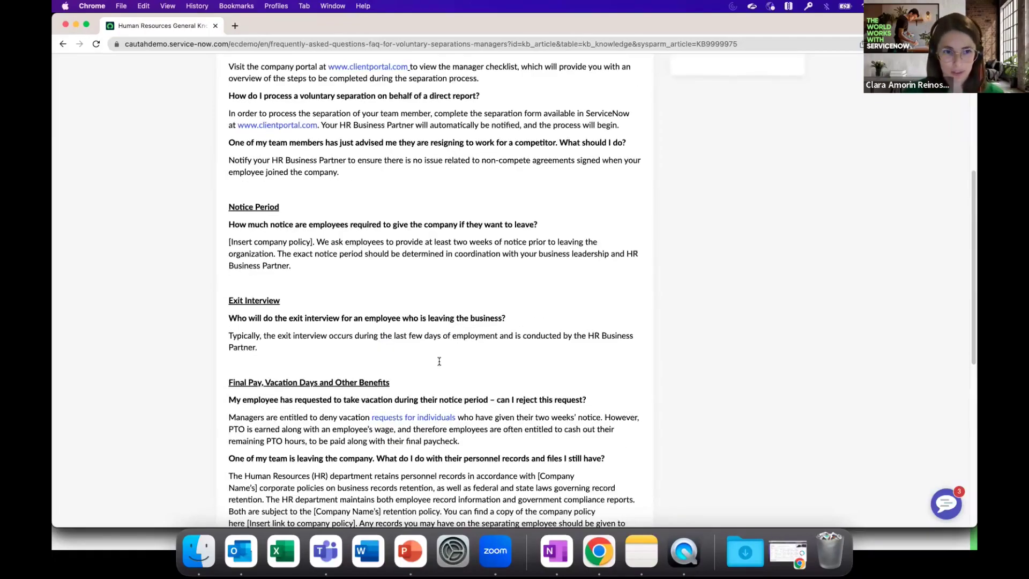
pyautogui.click(63, 43)
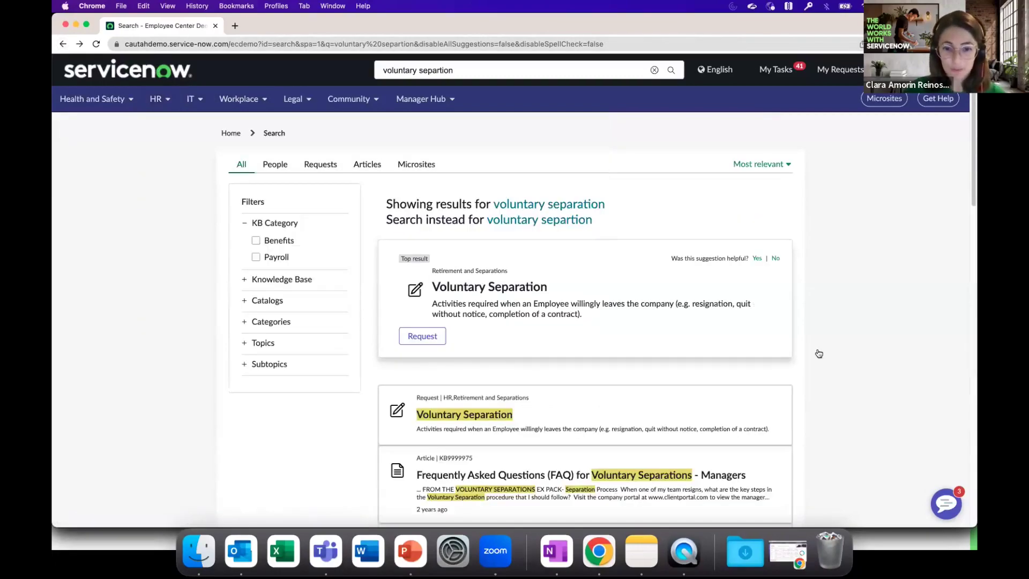
# Open the Voluntary Separation request form for the departing employee.
pyautogui.click(506, 419)
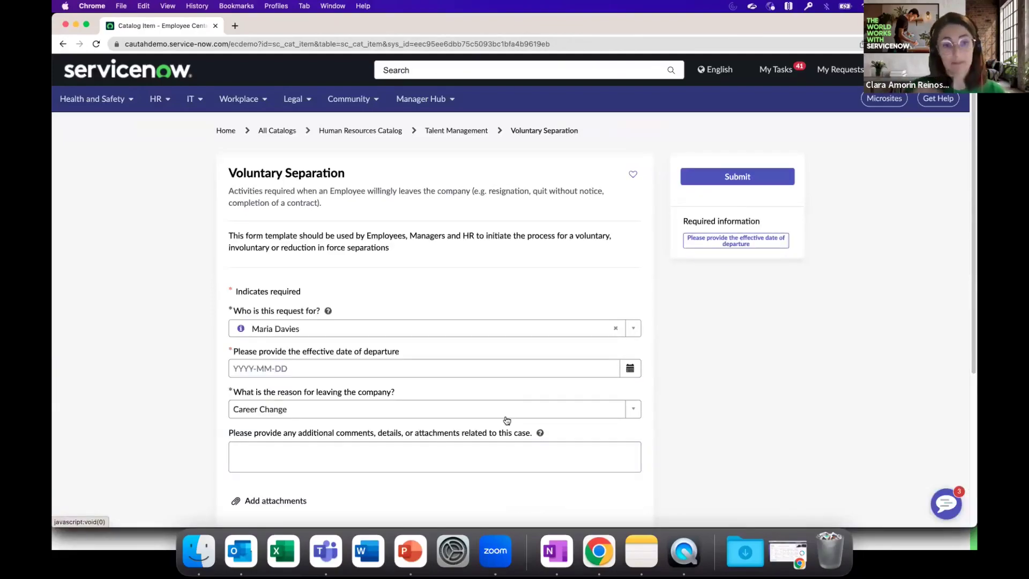
pyautogui.click(331, 328)
pyautogui.write('emily')
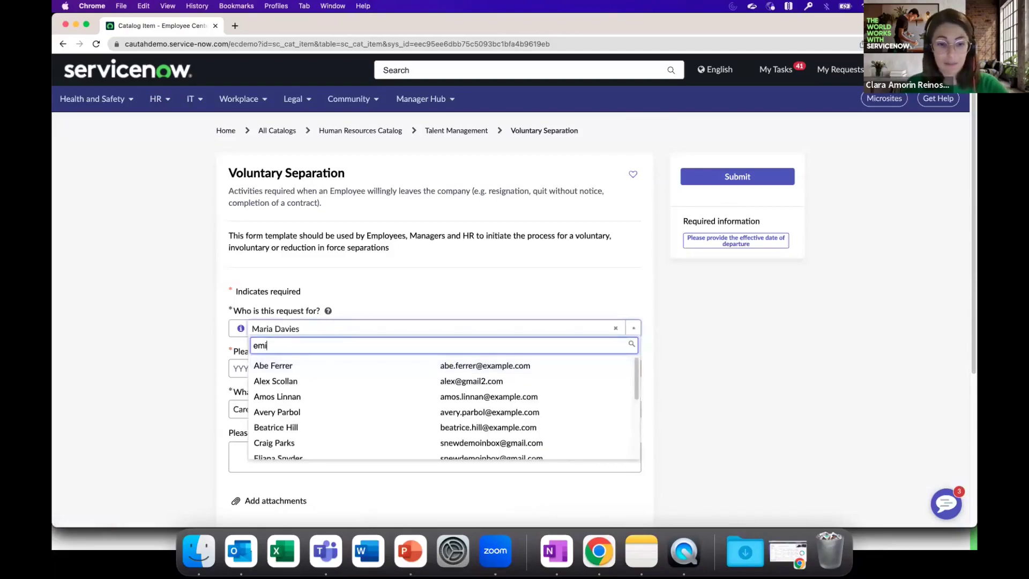
pyautogui.click(327, 365)
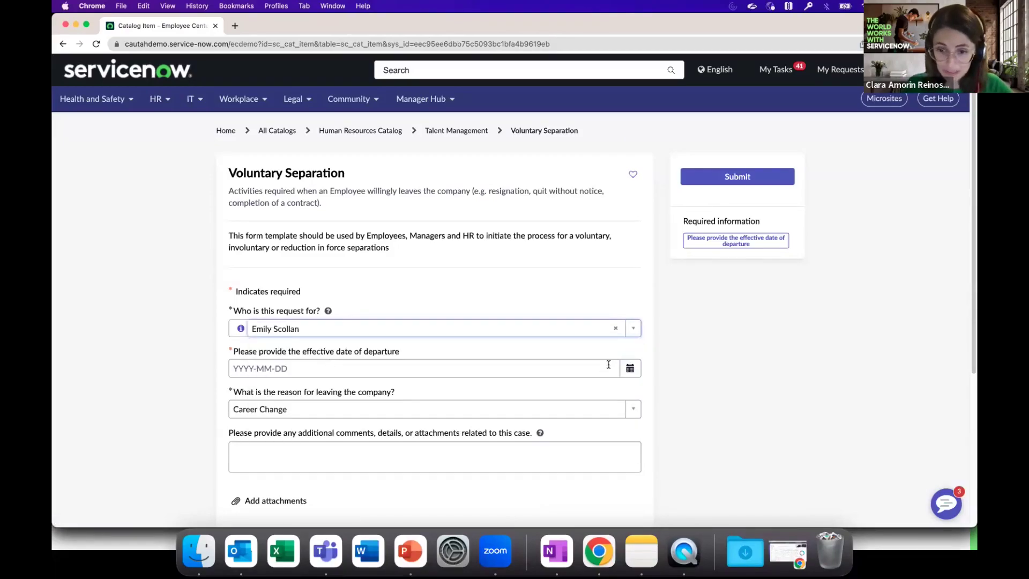
# Set the departure date to 2023-06-30.
pyautogui.click(624, 370)
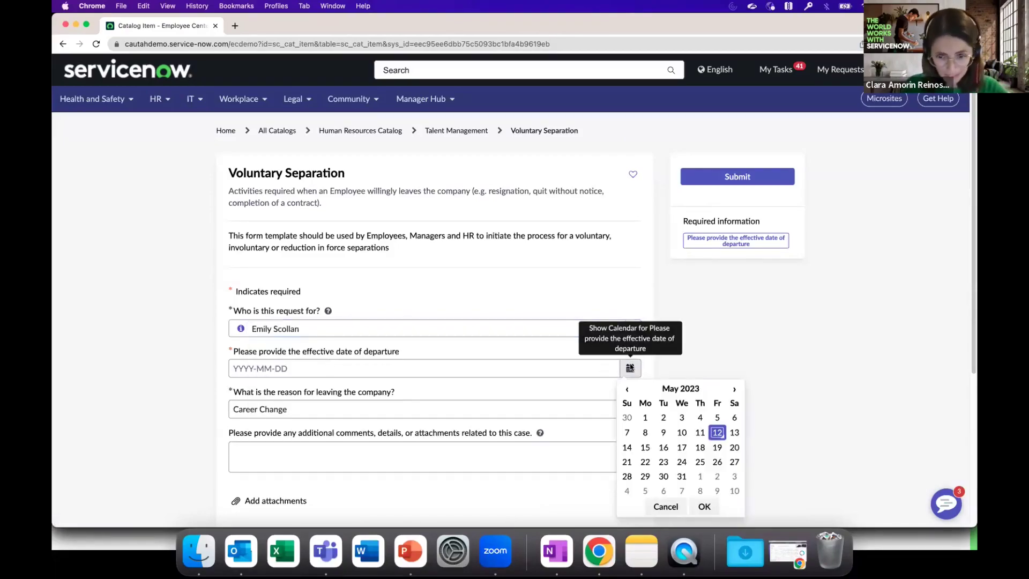
pyautogui.click(735, 390)
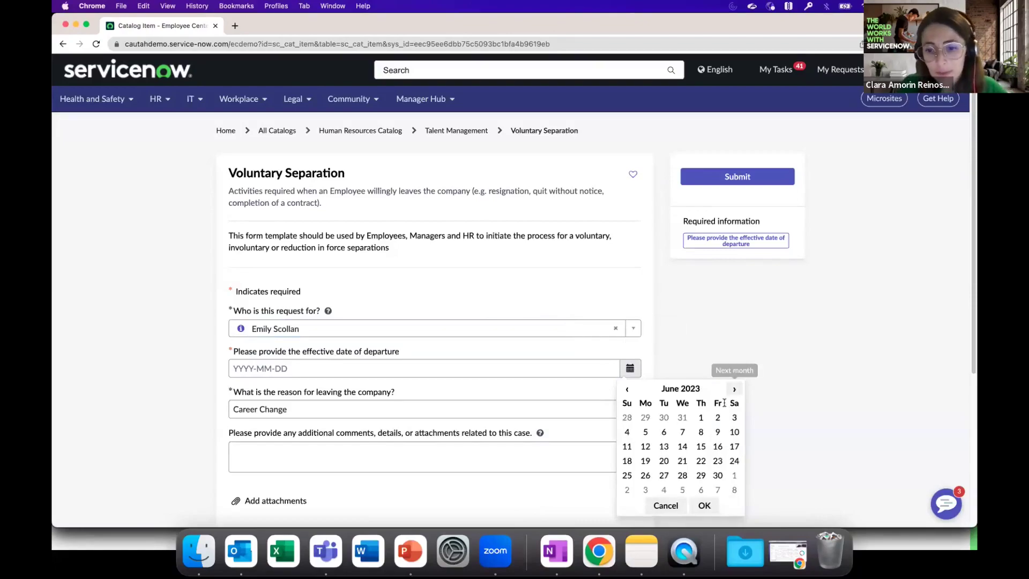
pyautogui.click(717, 476)
pyautogui.click(703, 506)
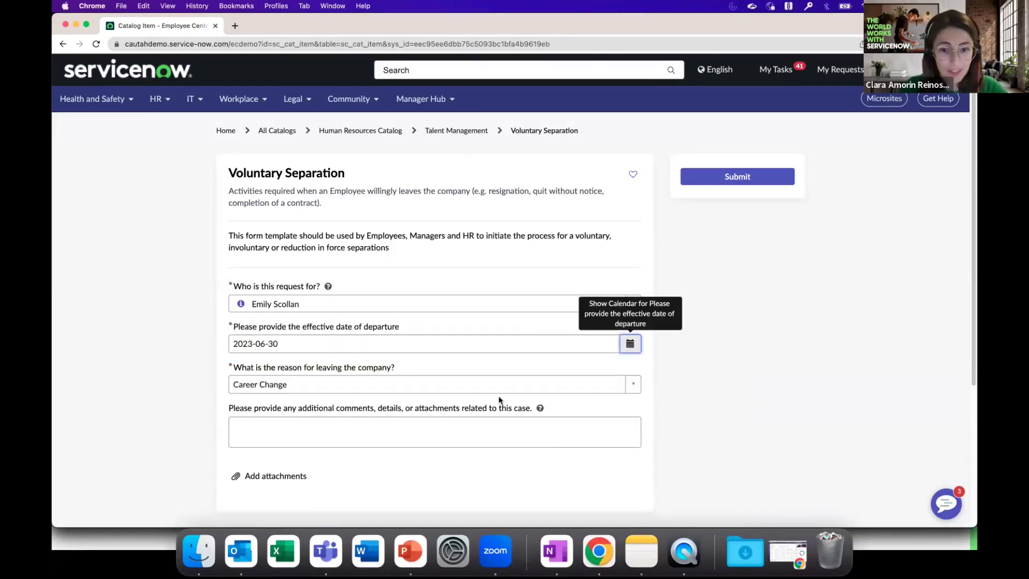
# Keep Career Change as the reason for leaving and submit the request.
pyautogui.click(633, 384)
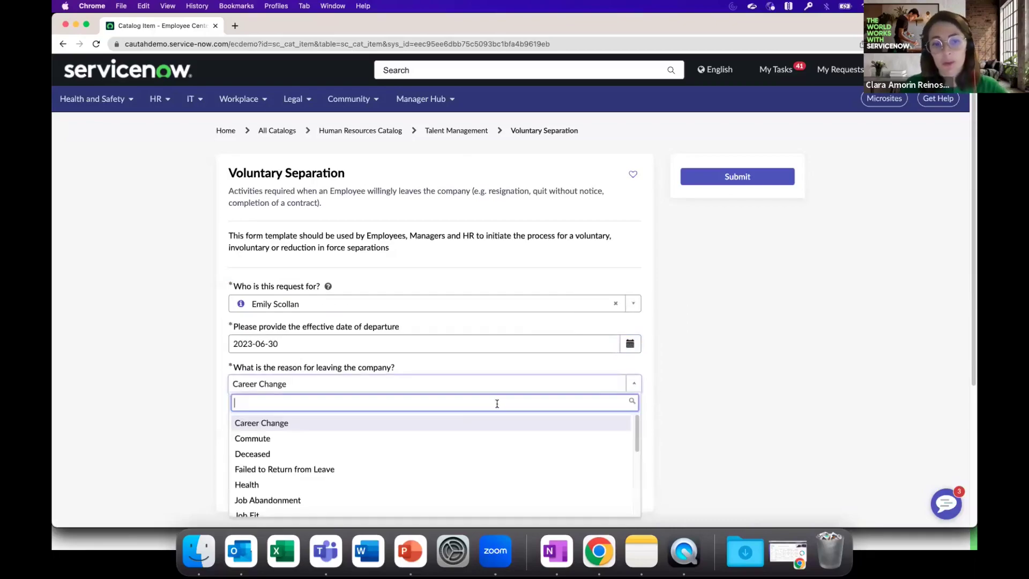
pyautogui.click(462, 419)
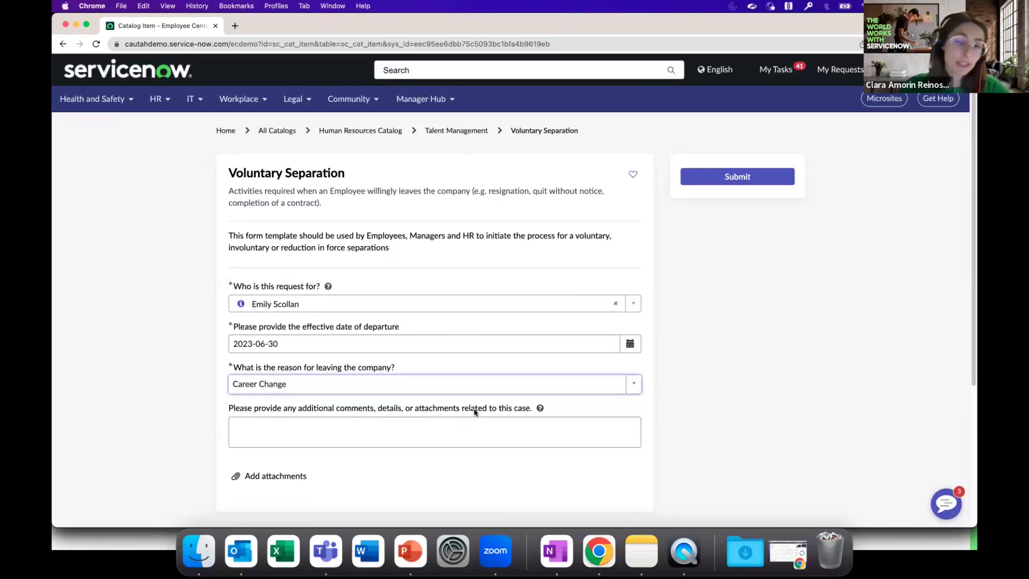
pyautogui.scroll(-1, 514, 396)
pyautogui.click(625, 379)
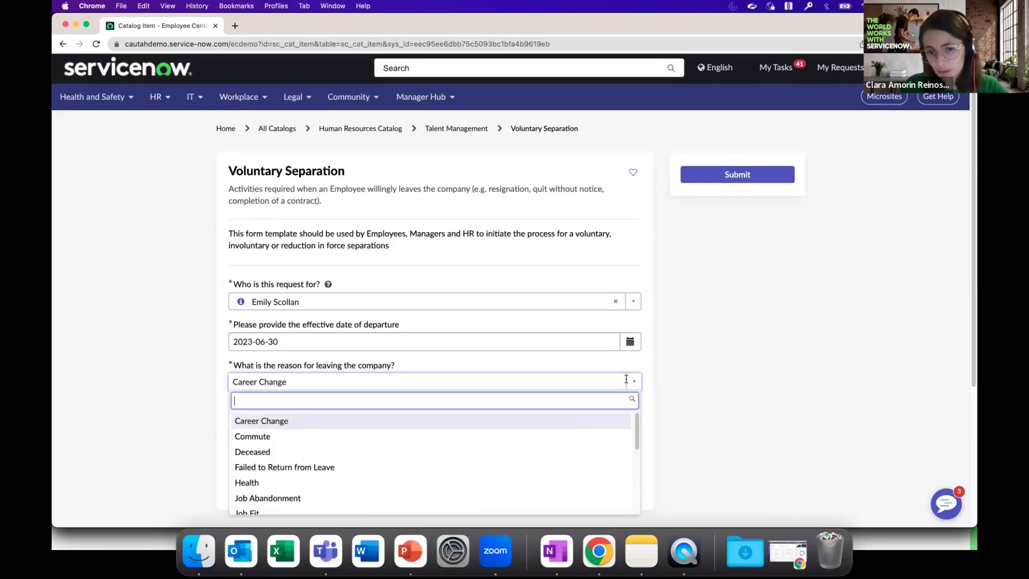
pyautogui.click(589, 420)
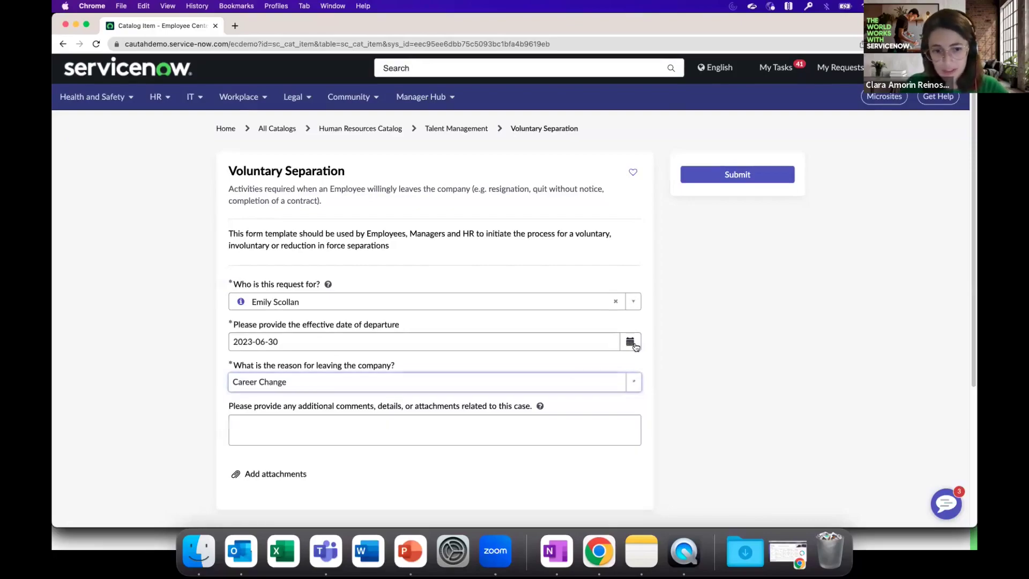
pyautogui.click(729, 175)
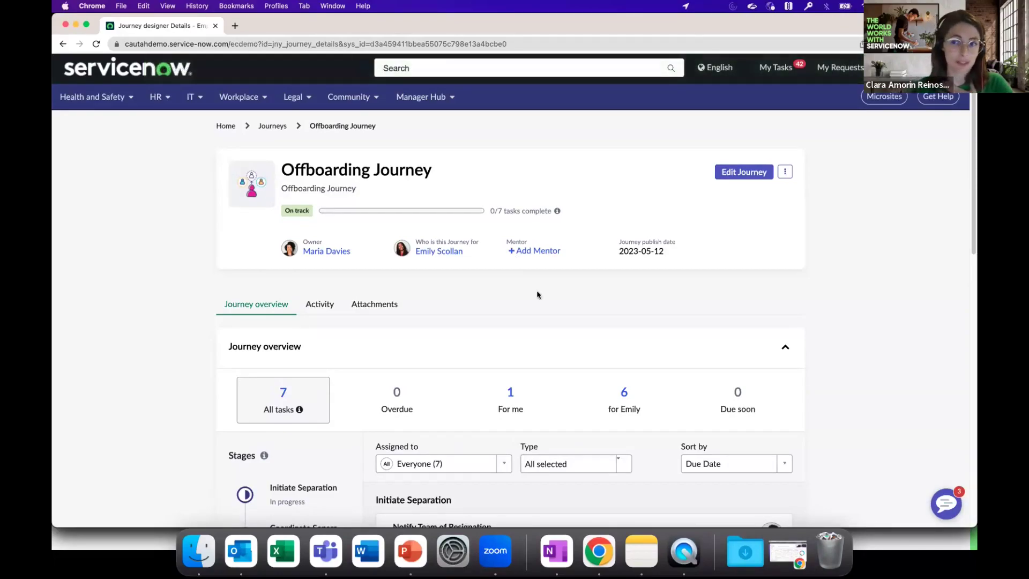
# Review the Offboarding Journey's stages and tasks, then switch to the departing employee's browser profile.
pyautogui.scroll(-5, 537, 294)
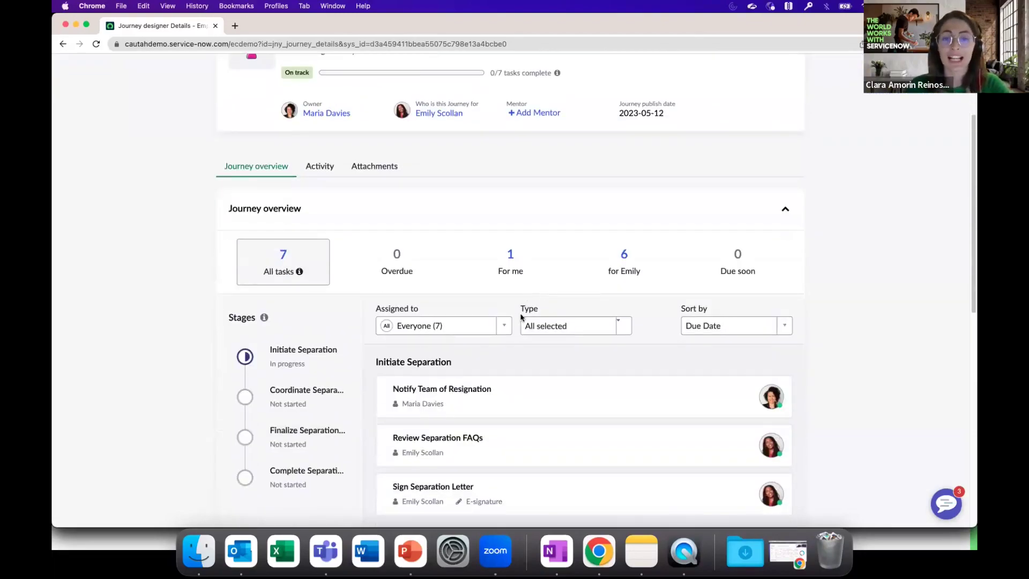
pyautogui.scroll(-6, 536, 329)
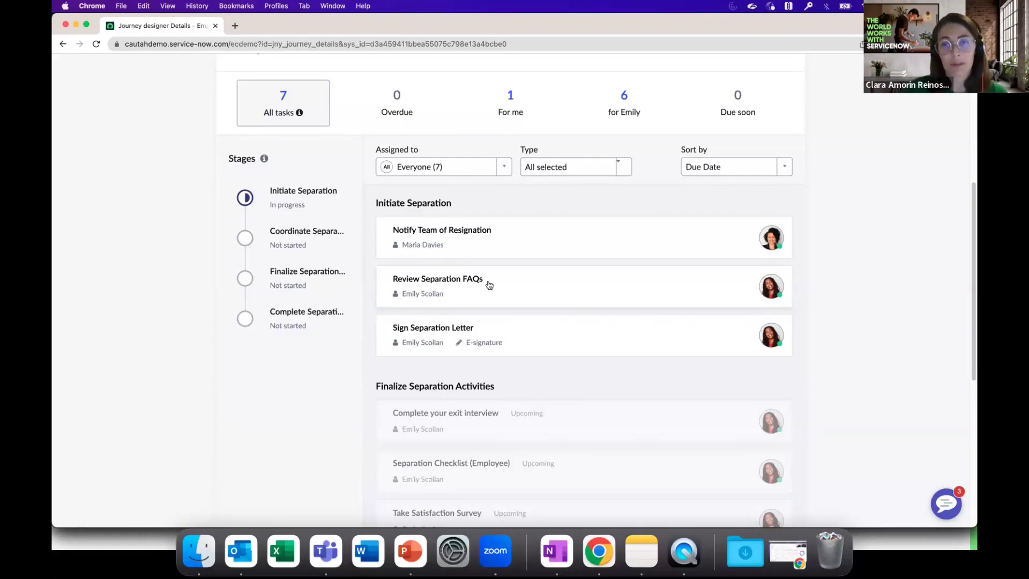
pyautogui.click(276, 6)
pyautogui.click(561, 302)
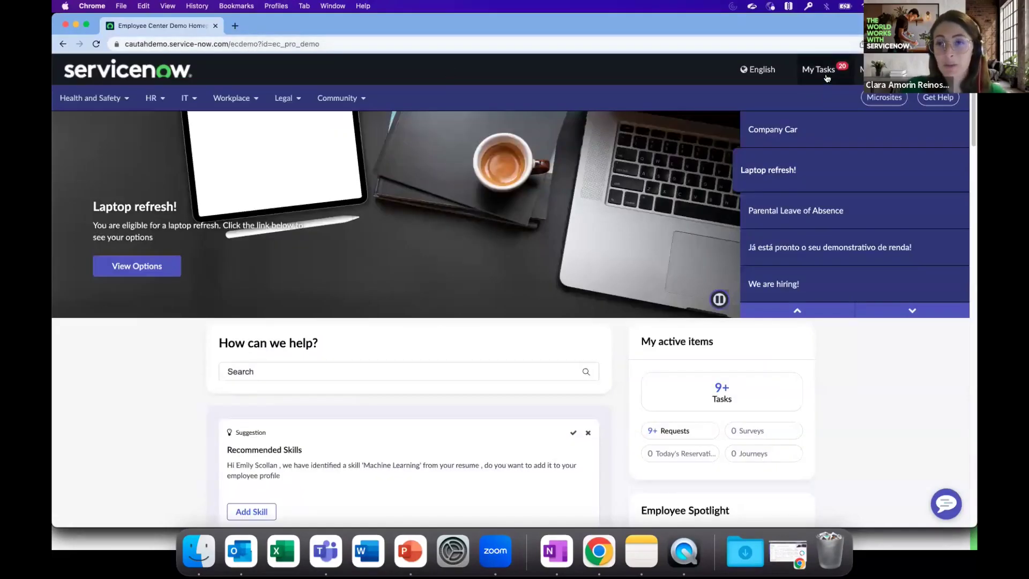
# Find and open the Review Separation FAQs task in the employee's full task list.
pyautogui.click(818, 69)
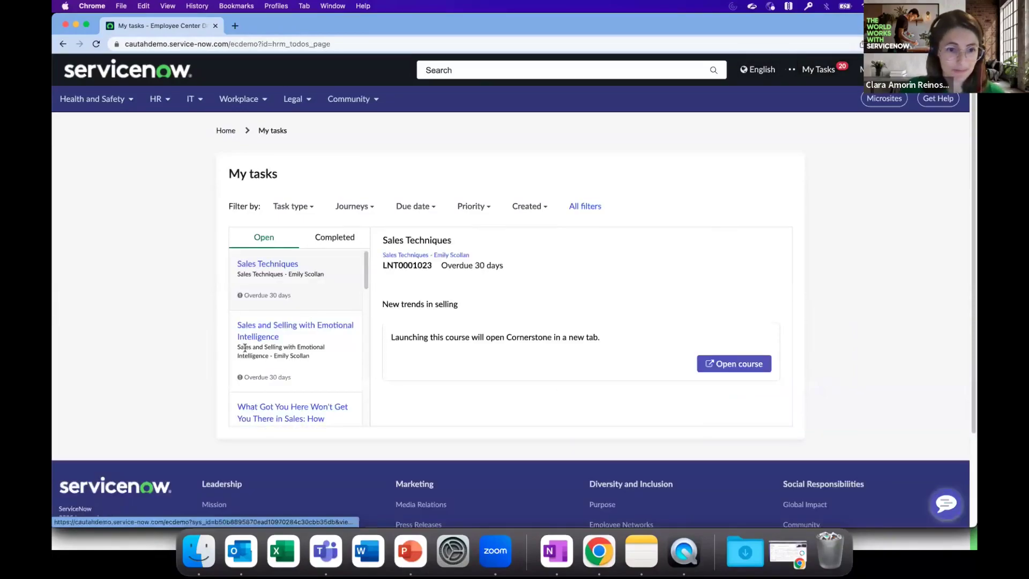
pyautogui.scroll(-10, 245, 347)
pyautogui.scroll(-10, 284, 346)
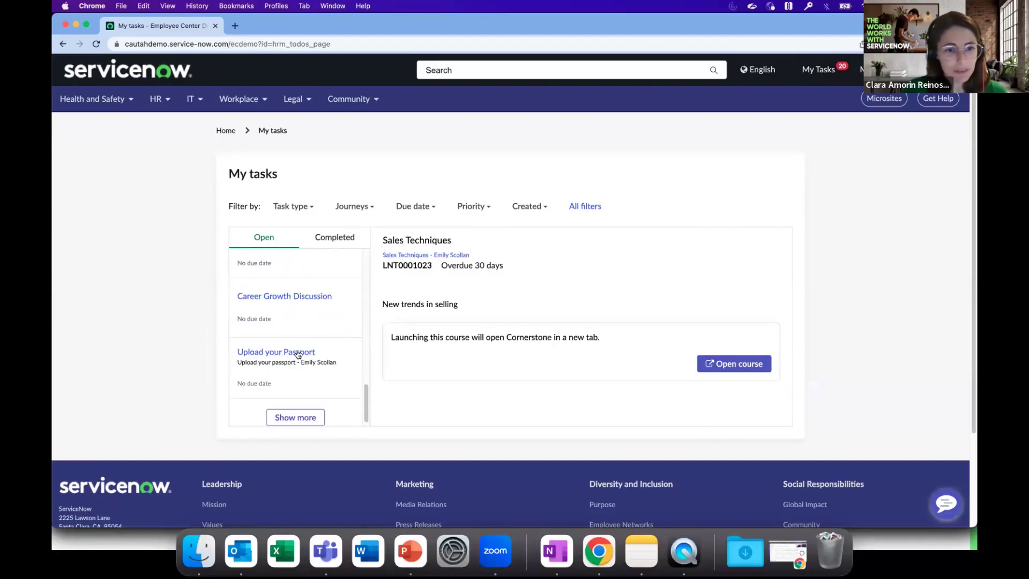
pyautogui.click(298, 415)
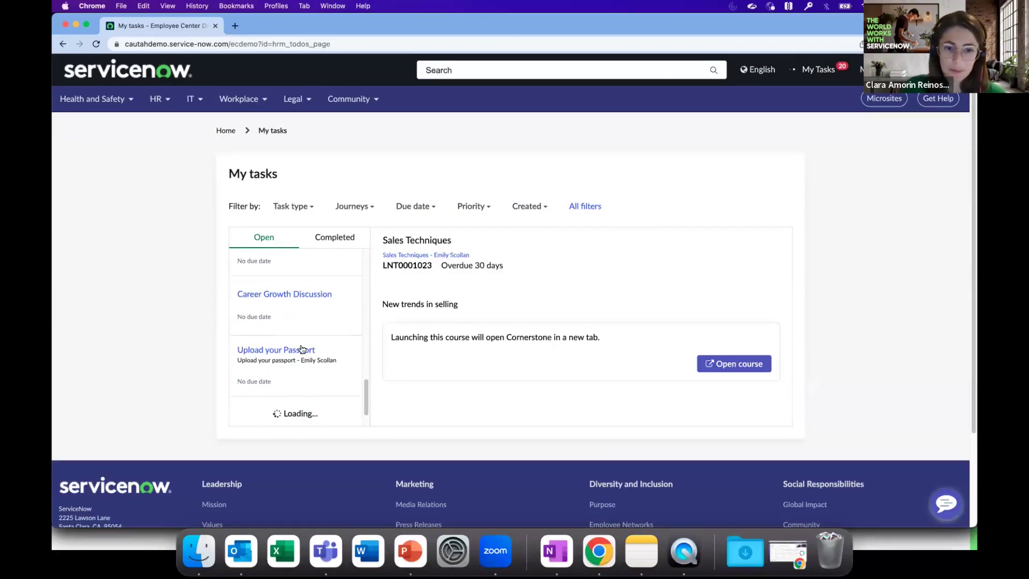
pyautogui.scroll(-5, 302, 348)
pyautogui.scroll(-8, 304, 349)
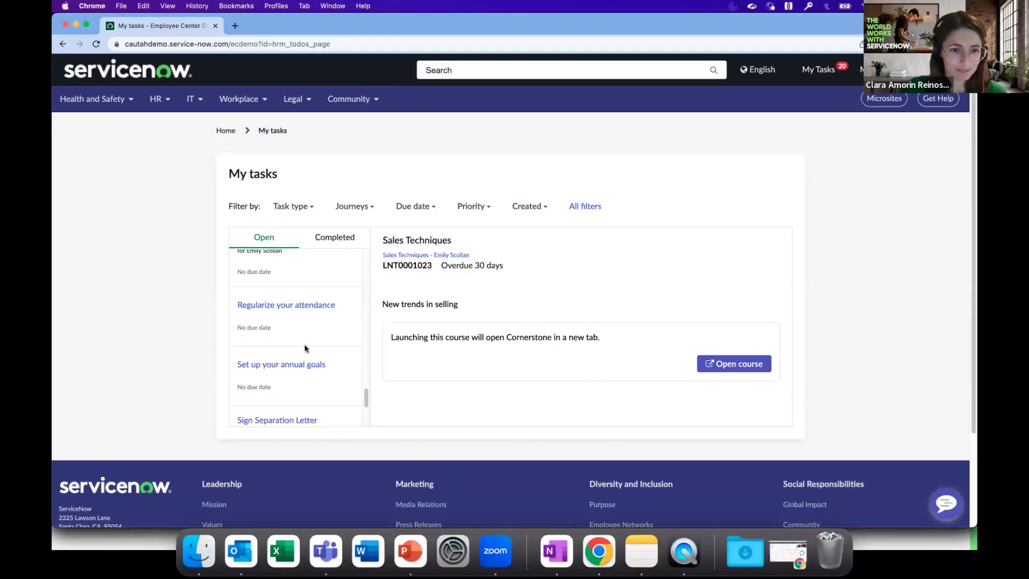
pyautogui.scroll(-5, 305, 348)
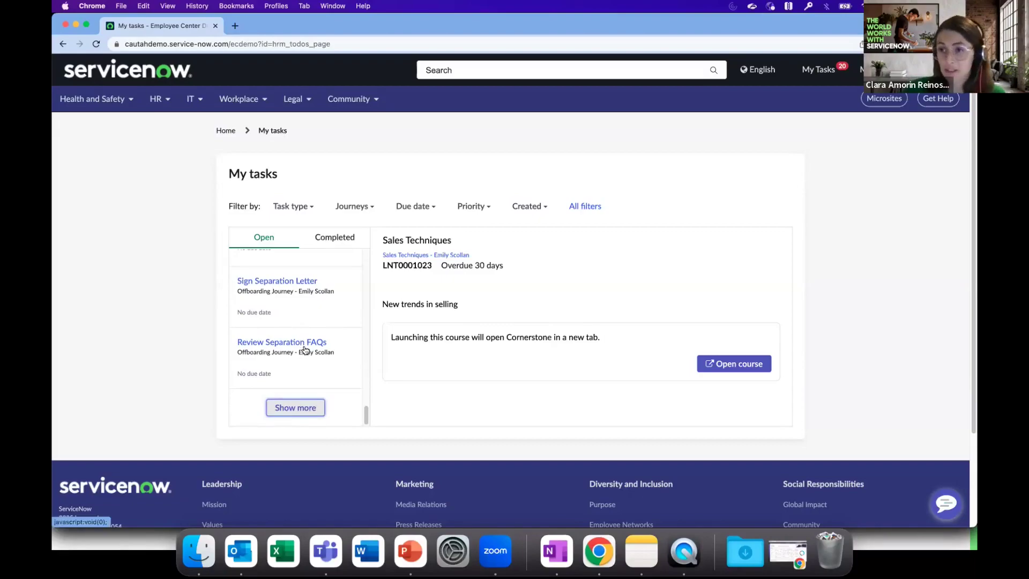
pyautogui.click(305, 347)
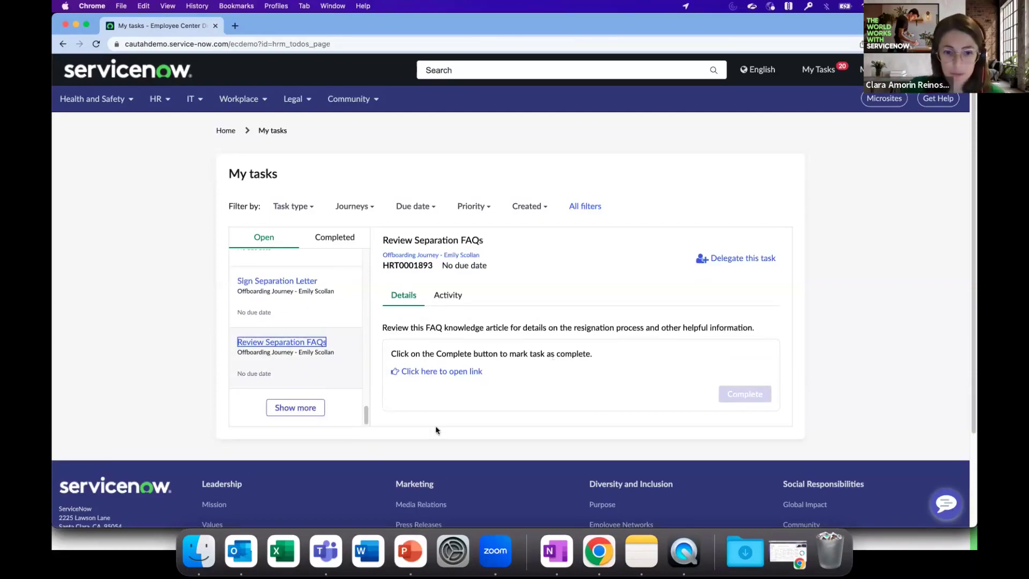
# Read the linked separation FAQ article, then mark the Review Separation FAQs task complete.
pyautogui.click(454, 373)
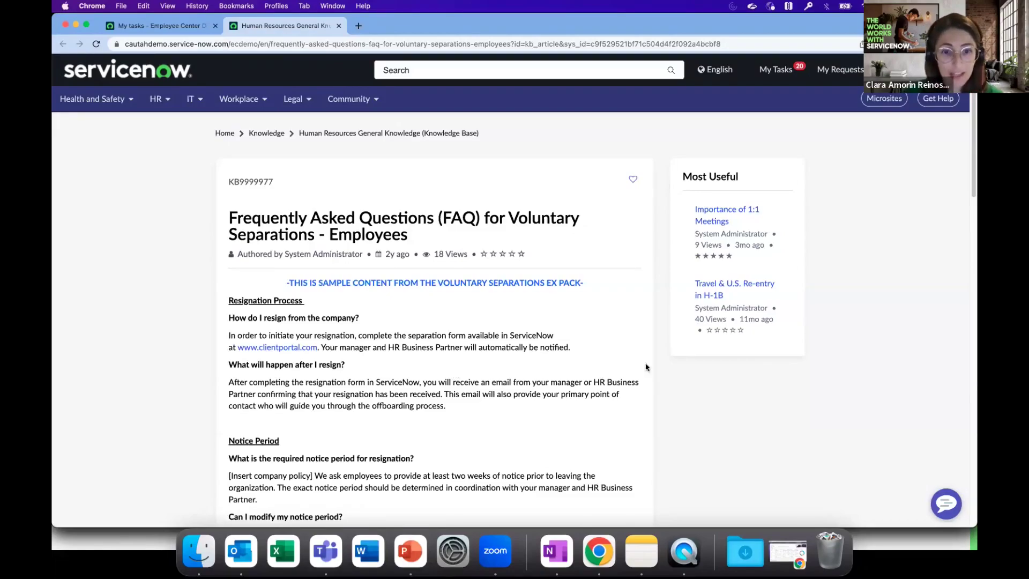
pyautogui.scroll(-4, 610, 391)
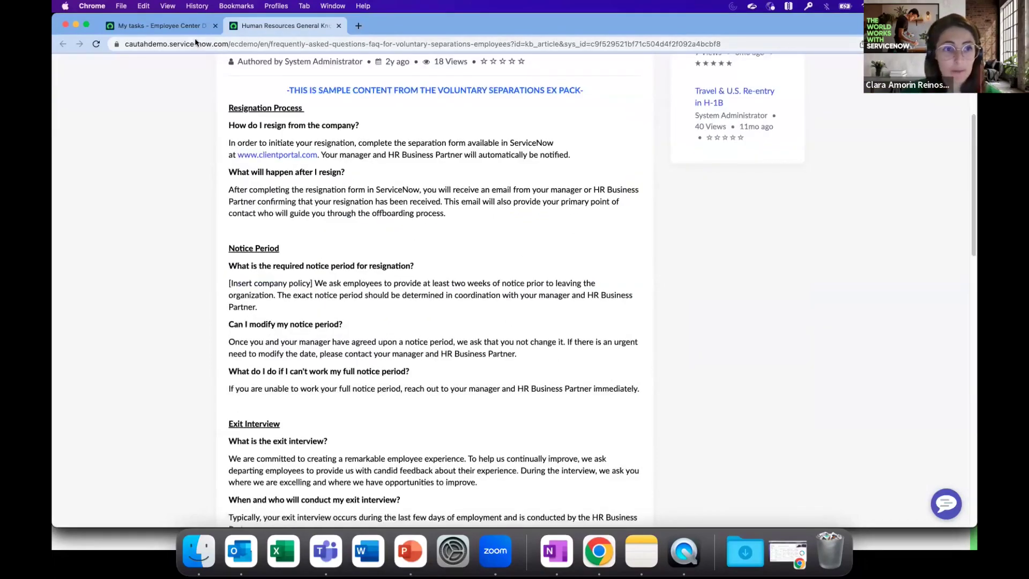
pyautogui.click(193, 27)
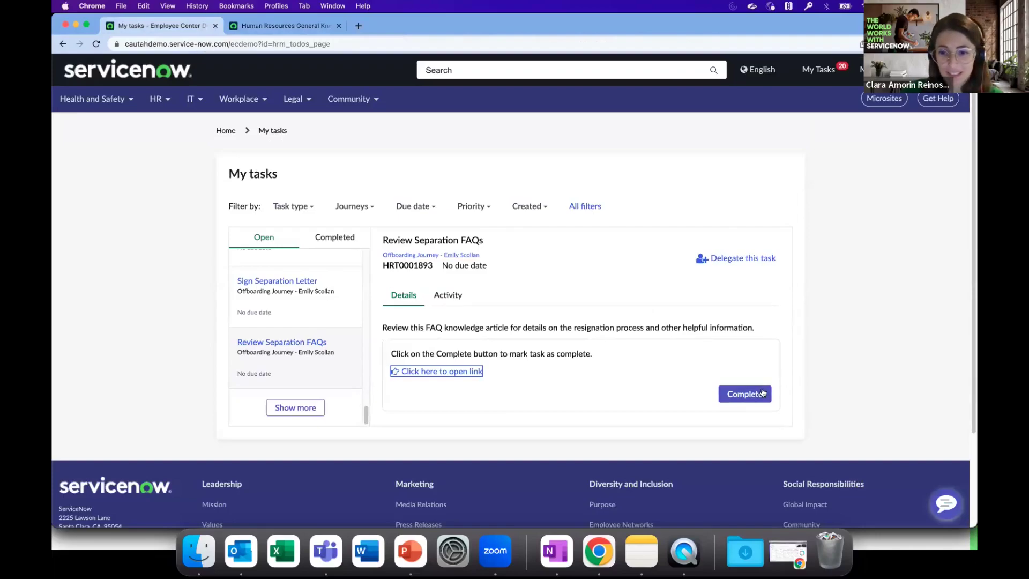
pyautogui.click(745, 394)
# Sign the Separation Letter by typing the employee's full name, and accept and complete it.
pyautogui.click(275, 282)
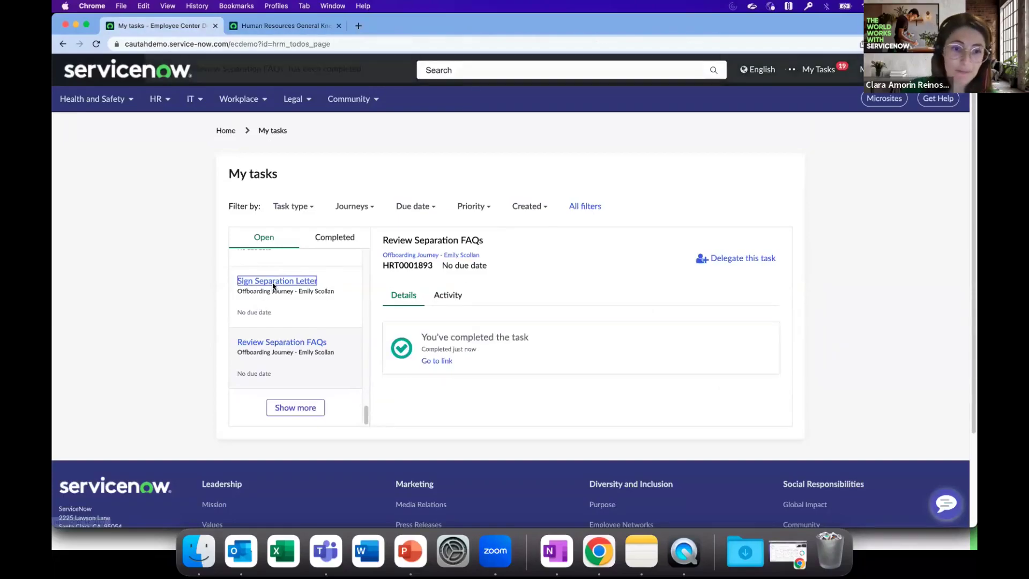
pyautogui.scroll(-4, 872, 402)
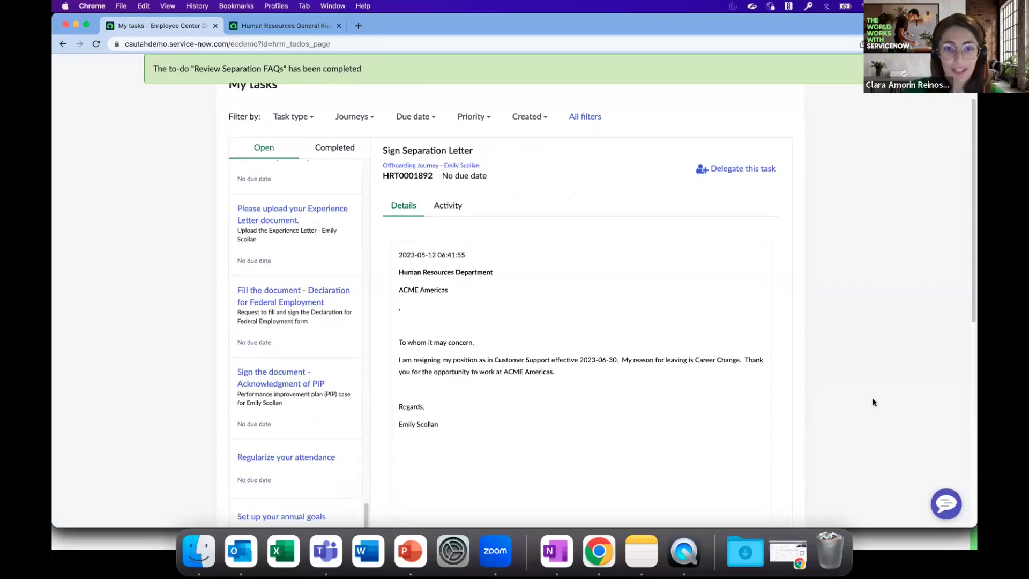
pyautogui.scroll(-1, 638, 460)
pyautogui.click(561, 464)
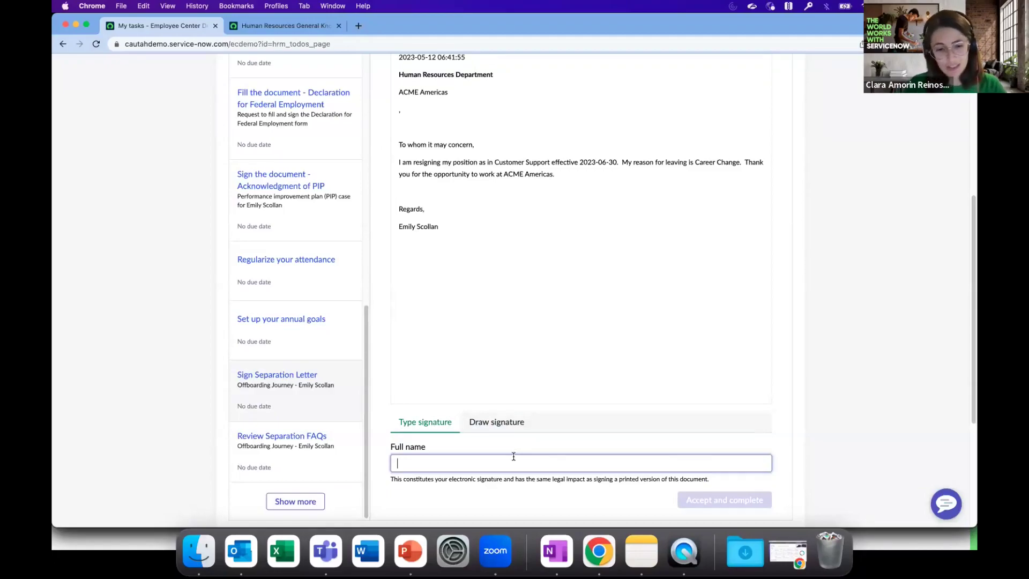
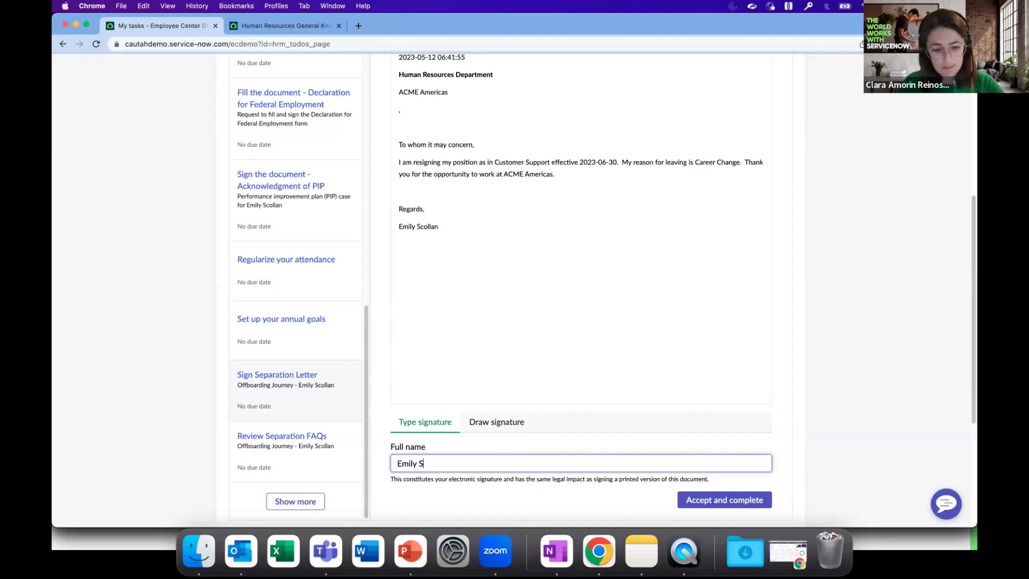
pyautogui.click(718, 501)
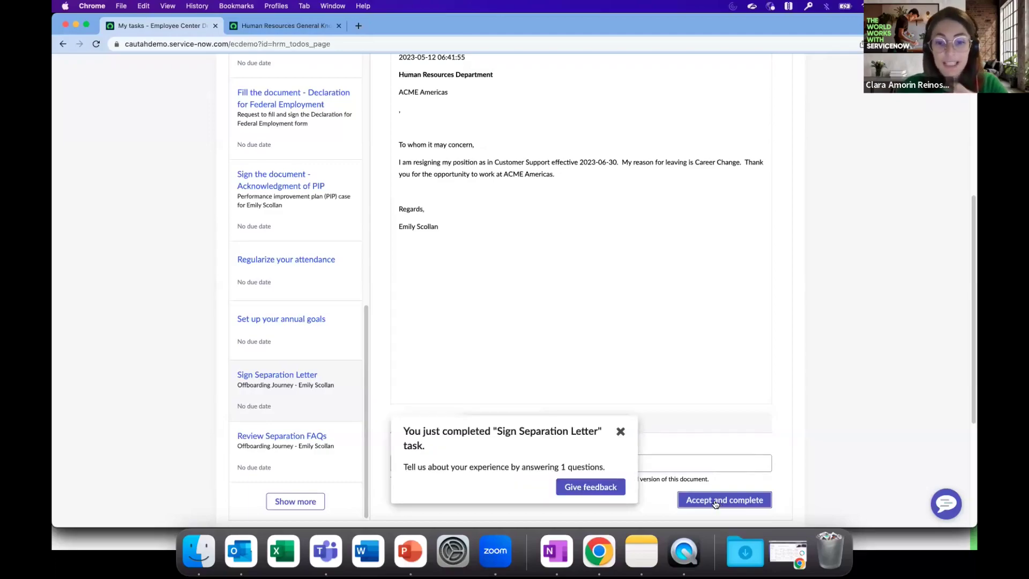
# Submit a five-star Offboarding Experience Check-in rating, then switch to the manager's browser profile.
pyautogui.click(614, 487)
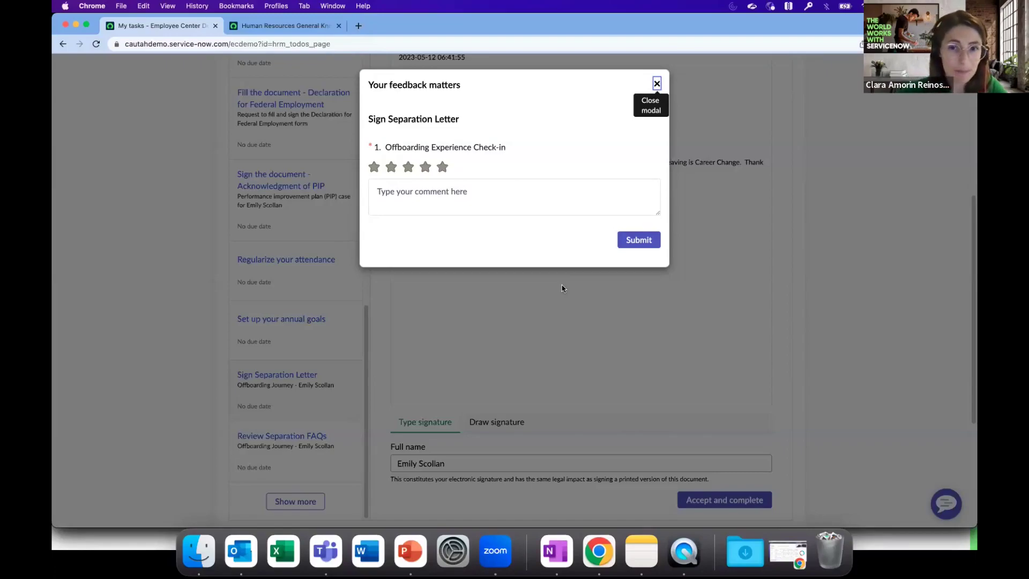
pyautogui.click(442, 166)
pyautogui.click(654, 240)
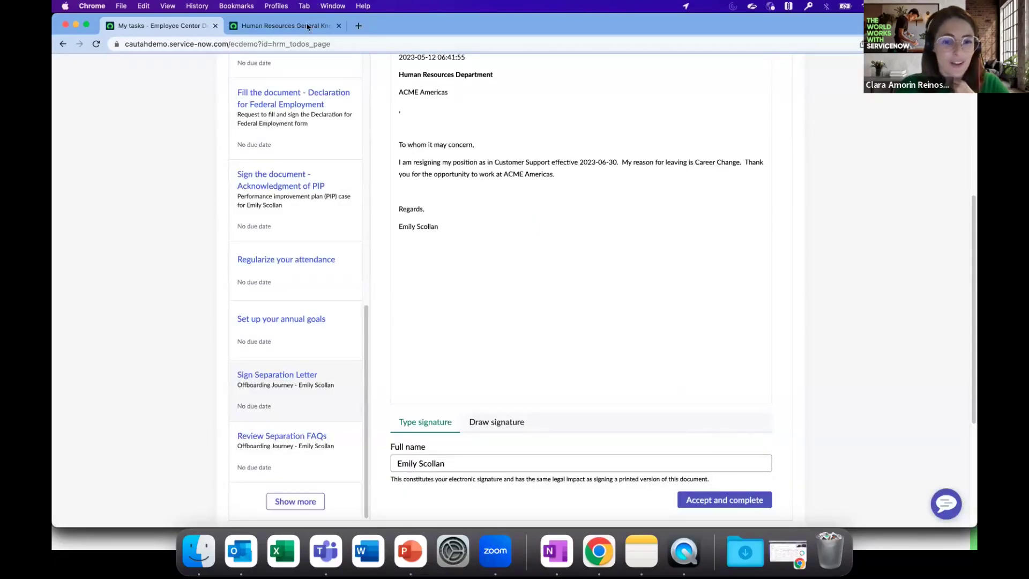
pyautogui.click(277, 6)
pyautogui.click(287, 197)
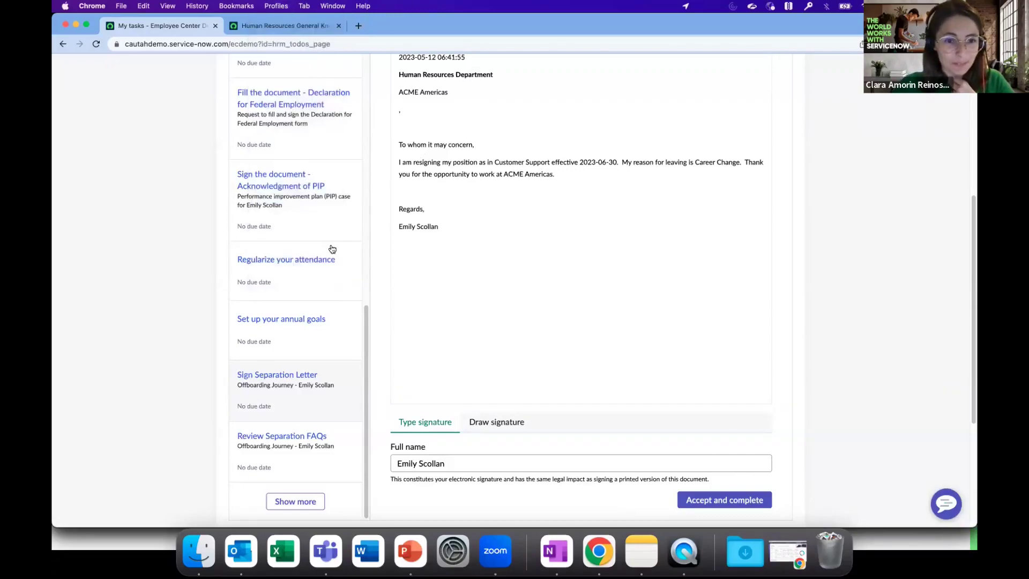
# Reload the journey page and mark the Notify Team of Resignation task complete.
pyautogui.click(344, 45)
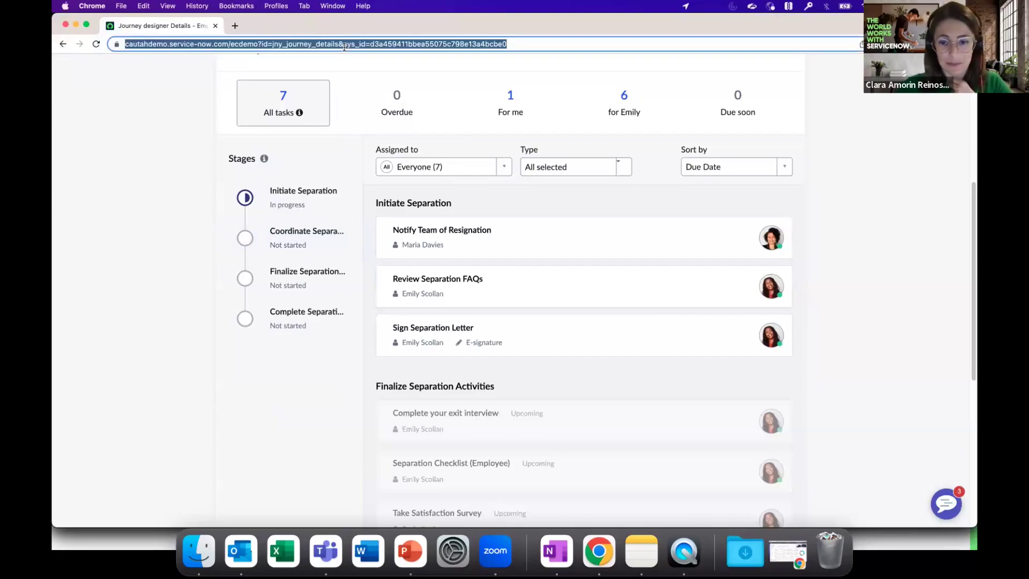
pyautogui.press('Return')
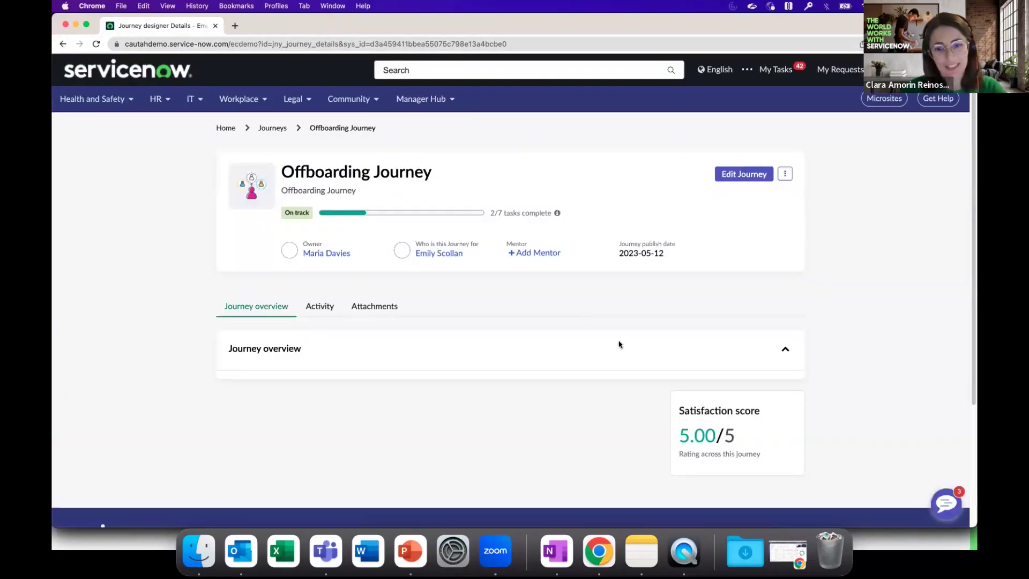
pyautogui.scroll(-2, 590, 318)
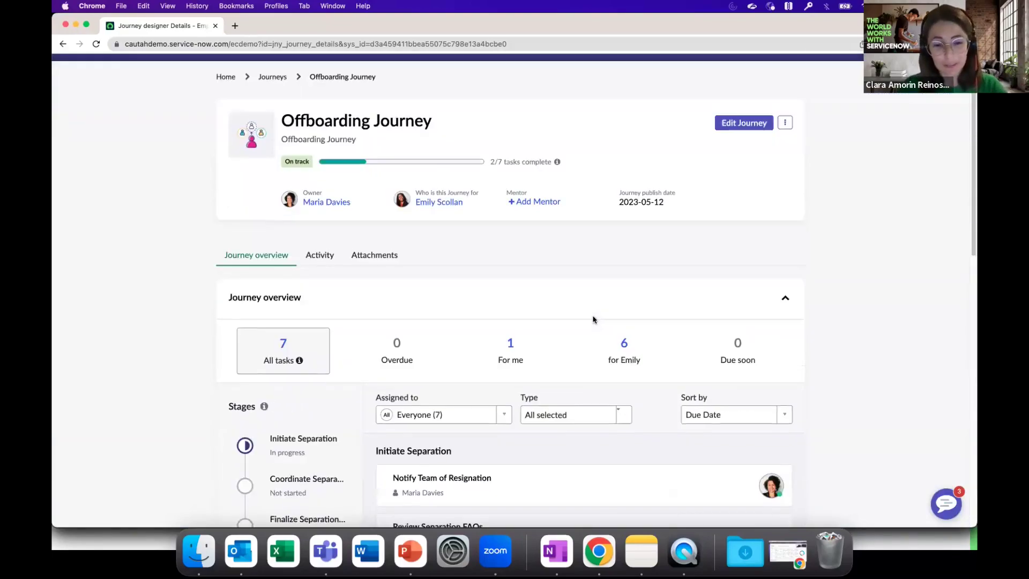
pyautogui.scroll(-6, 594, 321)
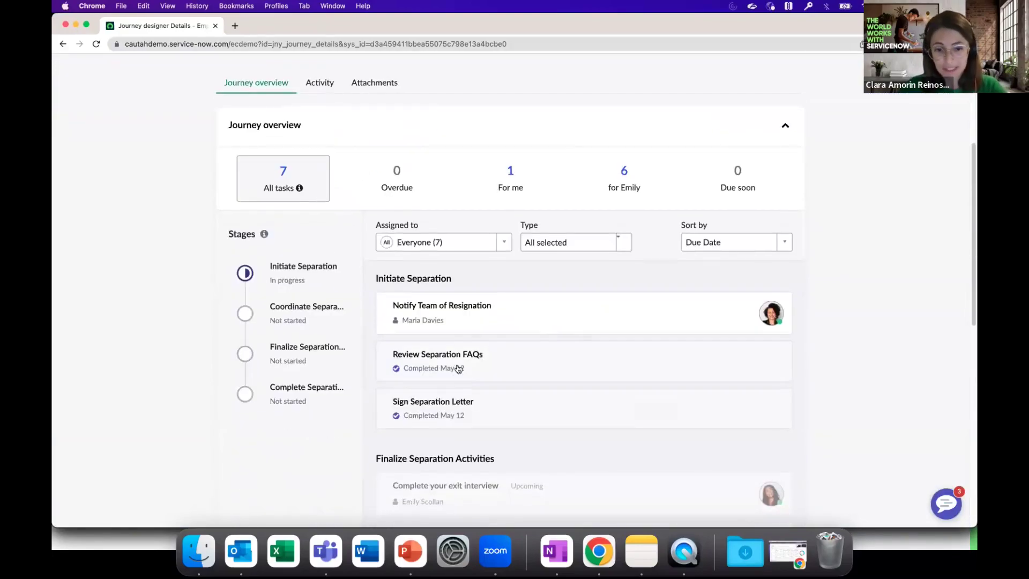
pyautogui.click(459, 311)
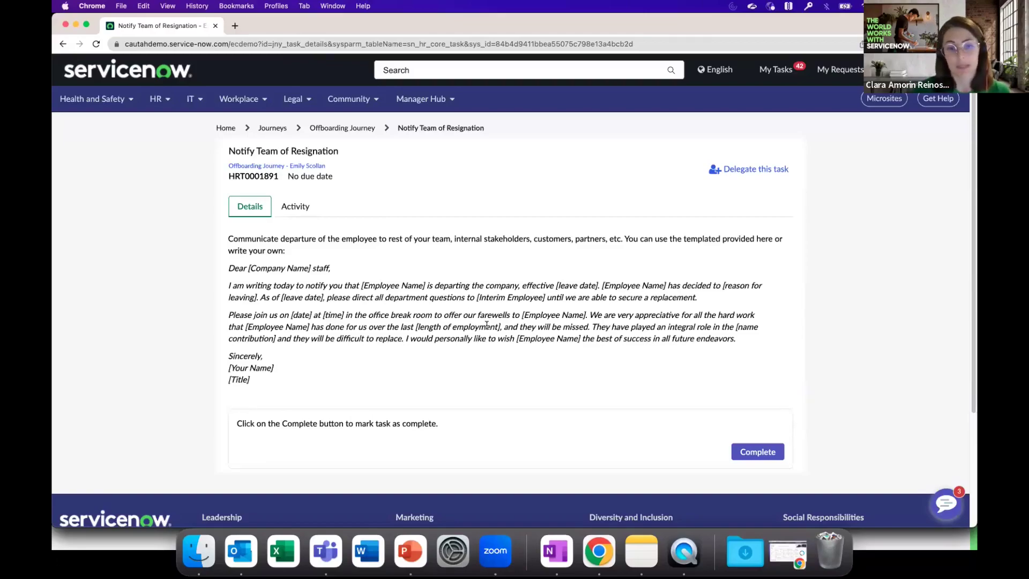
pyautogui.click(755, 452)
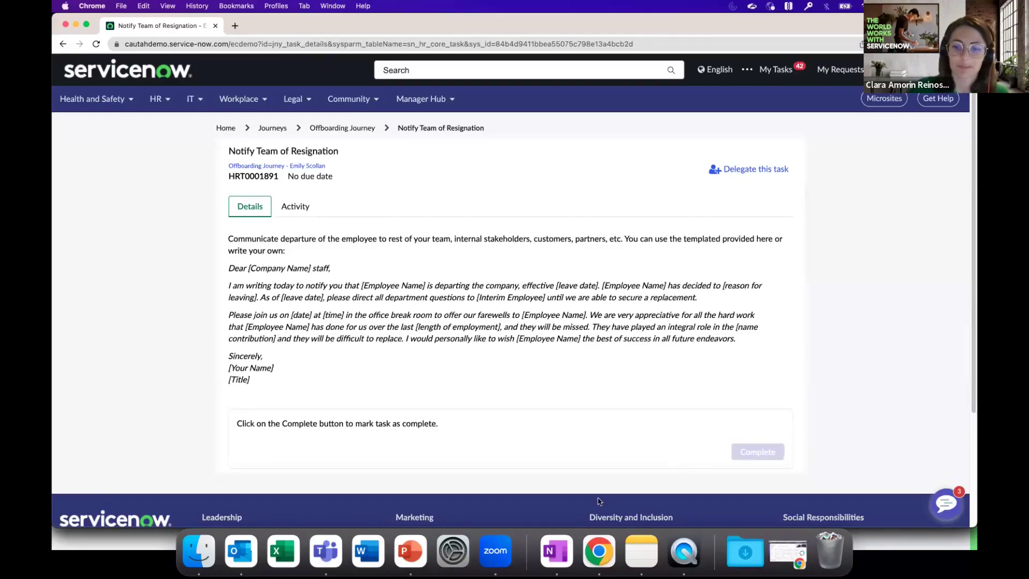
# Return to the Offboarding Journey overview and show the Coordinate Separation stage's tasks.
pyautogui.click(372, 131)
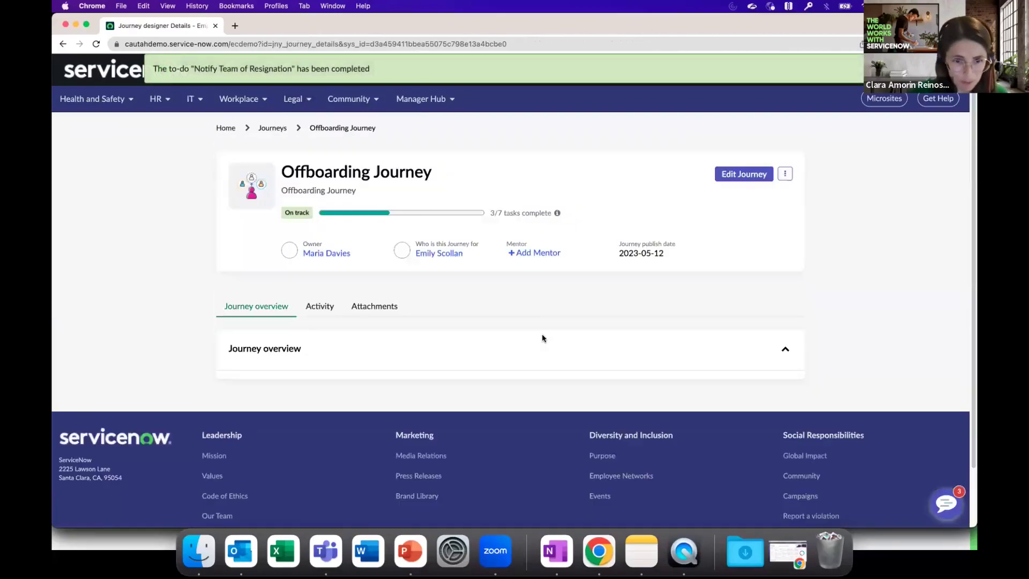
pyautogui.scroll(-3, 549, 335)
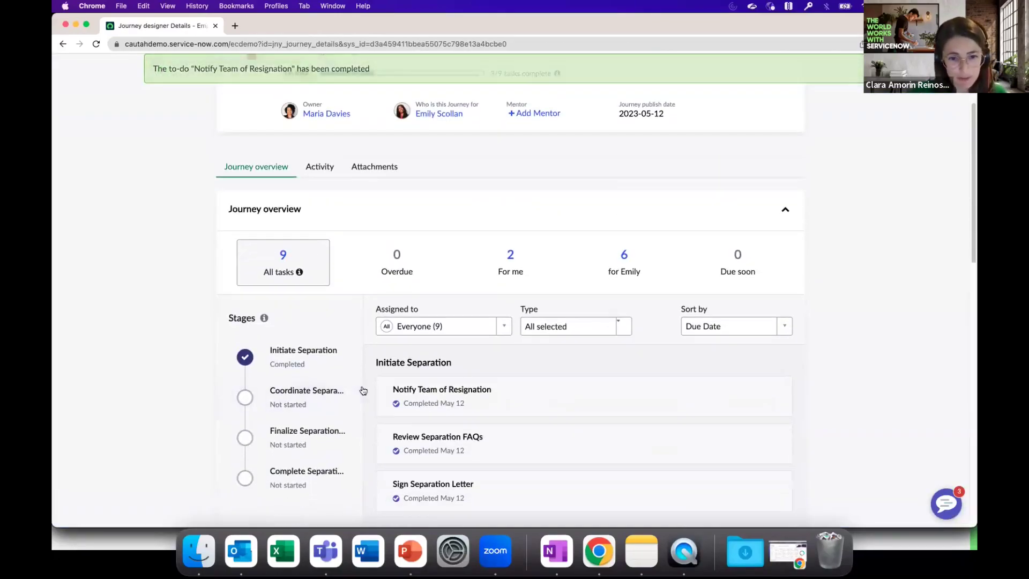
pyautogui.click(343, 394)
# Reload the journey, select the Coordinate Separation stage, and open the Collect Work Equipment request.
pyautogui.click(316, 44)
pyautogui.press('Return')
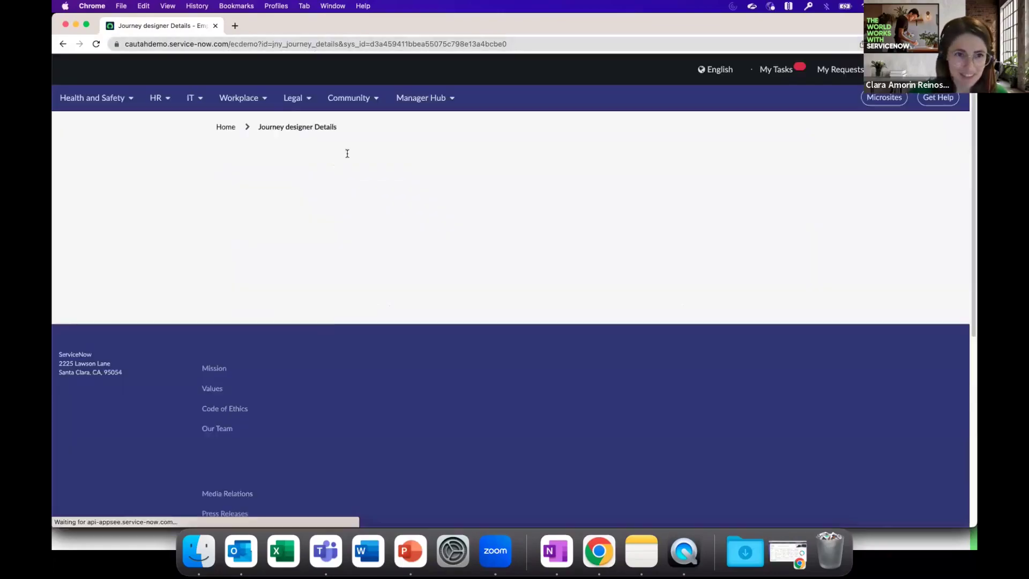
pyautogui.scroll(-1, 503, 363)
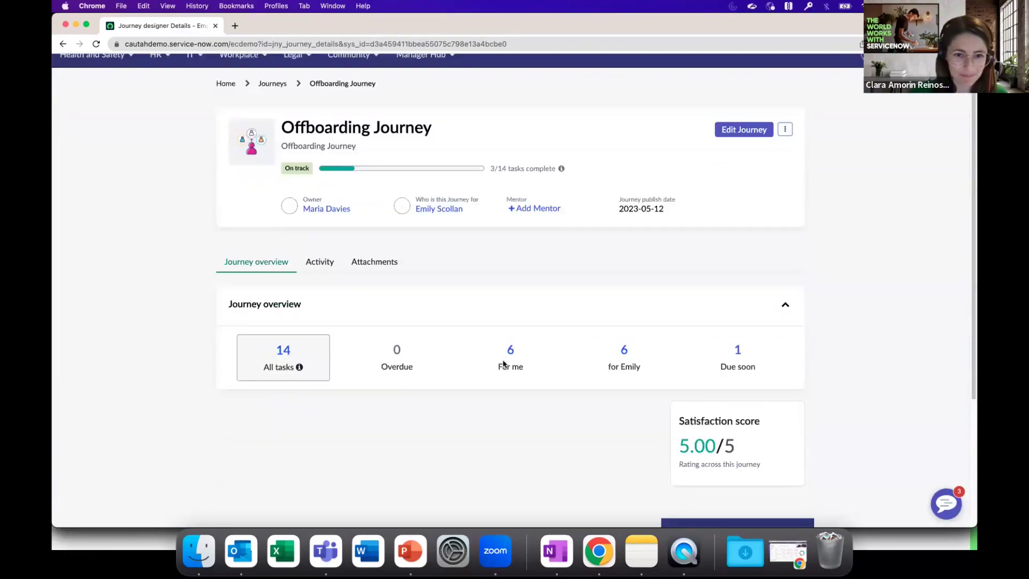
pyautogui.scroll(-1, 502, 363)
pyautogui.click(335, 442)
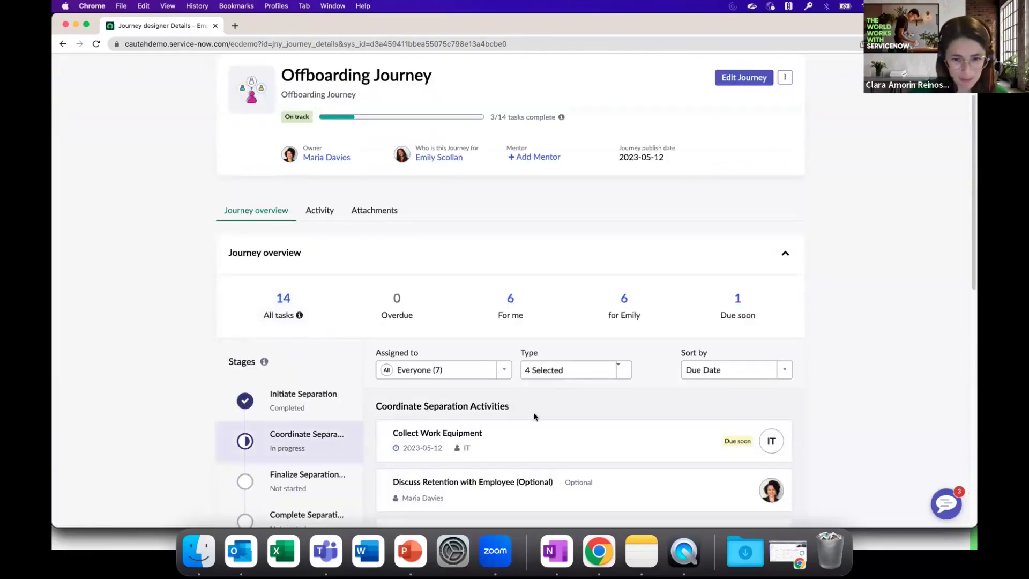
pyautogui.scroll(-3, 534, 416)
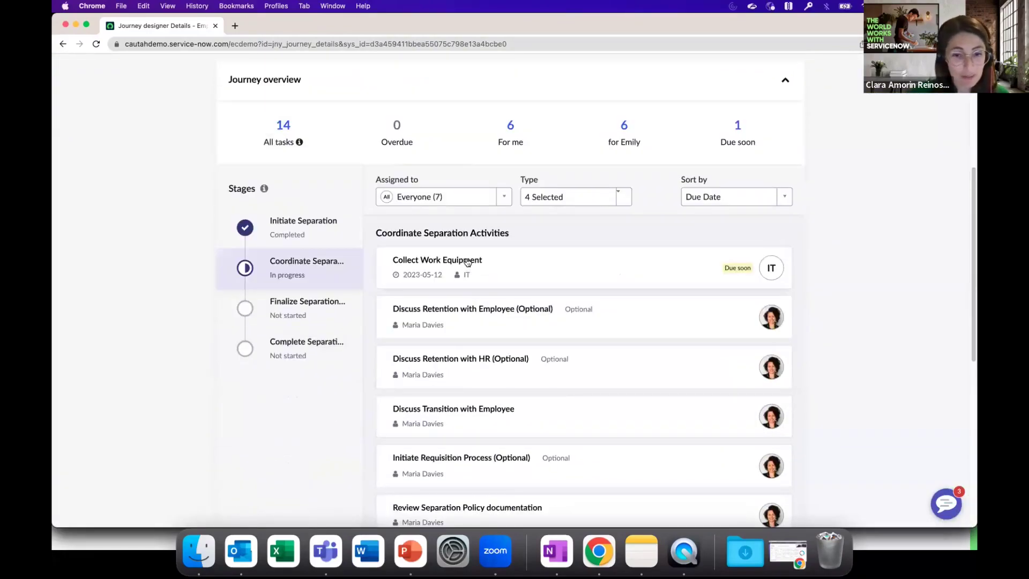
pyautogui.click(467, 262)
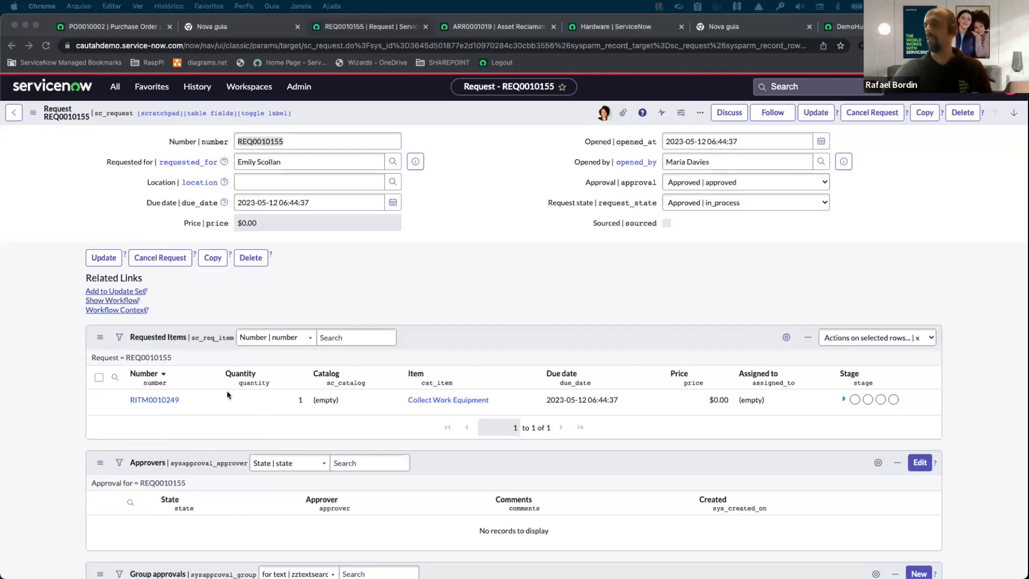
# From request ARR0001019, open line HARRL0001030 and its Schedule shipment task HARRT0001034.
pyautogui.click(477, 25)
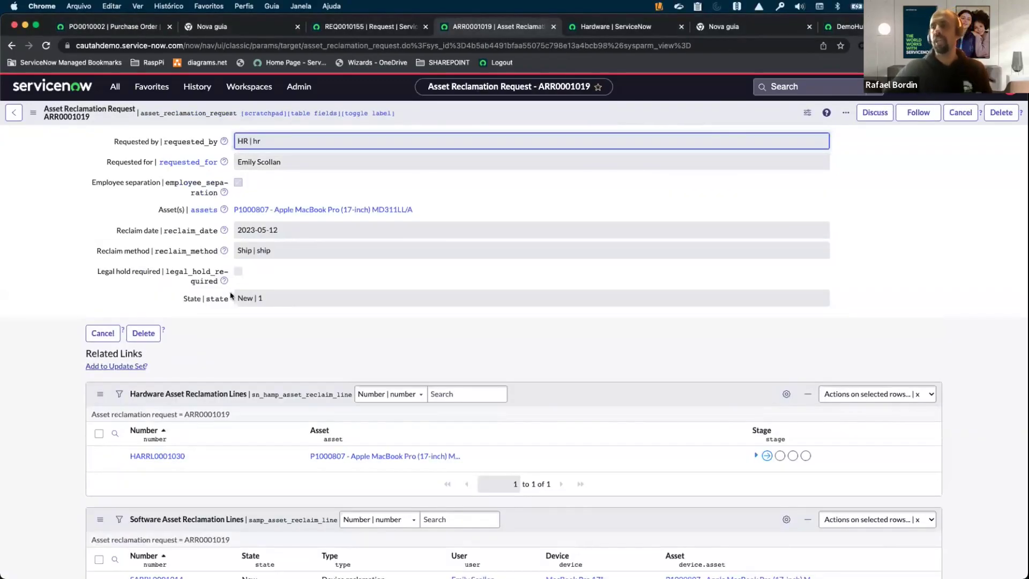
pyautogui.scroll(-3, 133, 317)
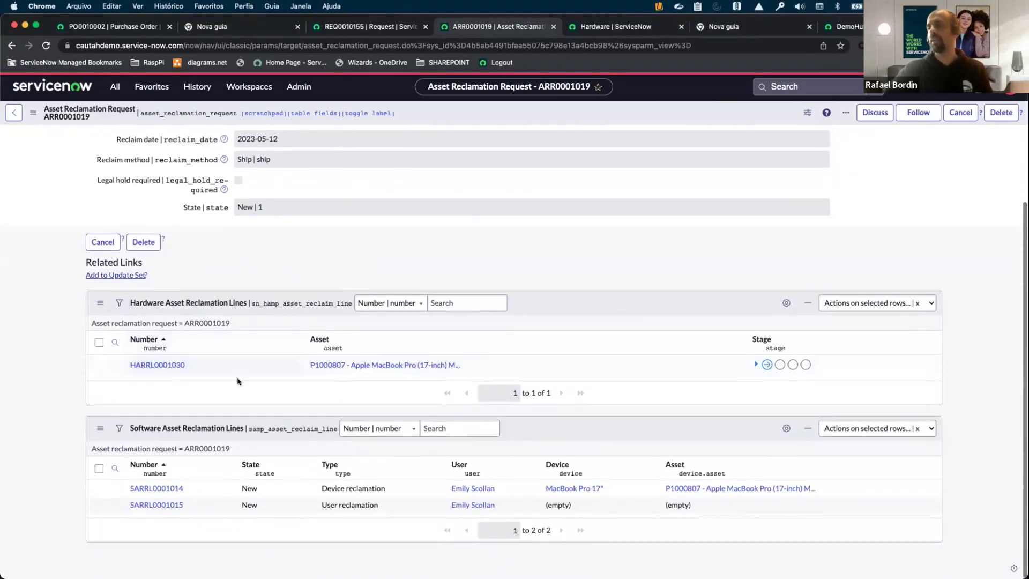
pyautogui.scroll(3, 155, 352)
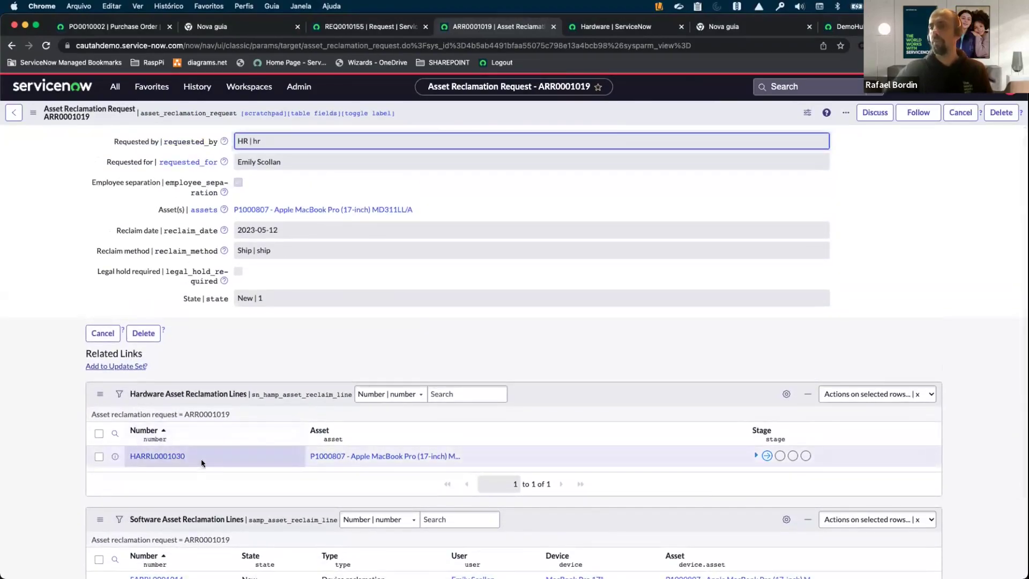
pyautogui.click(156, 456)
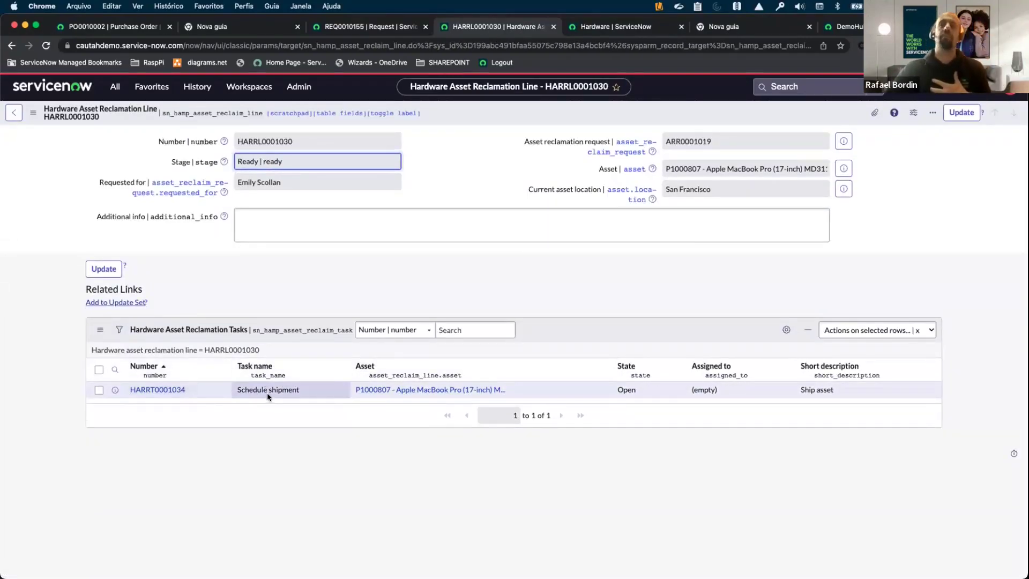
pyautogui.click(165, 393)
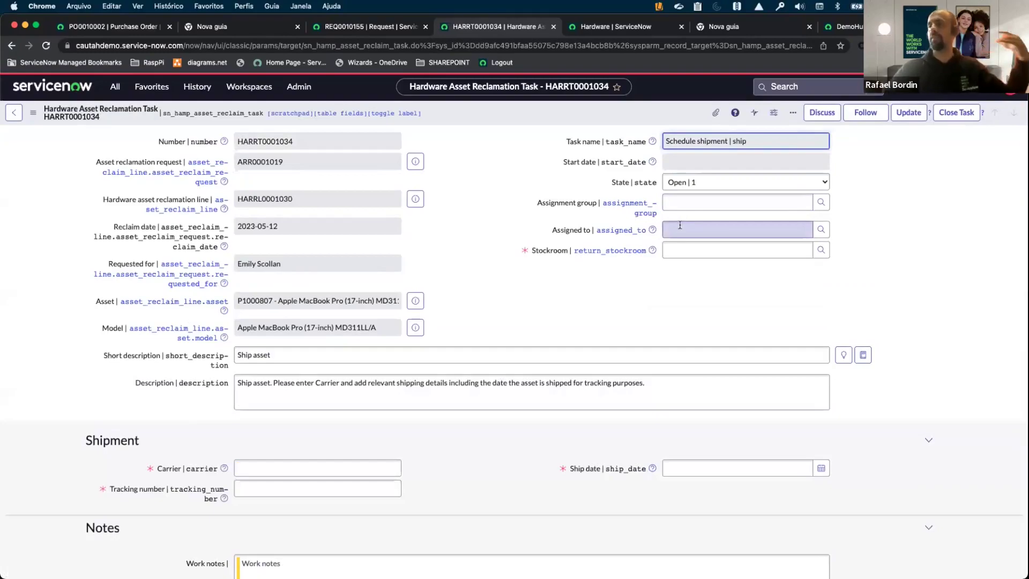
# Enter carrier UPS, tracking number 123 and ship date 2023-05-12.
pyautogui.click(279, 464)
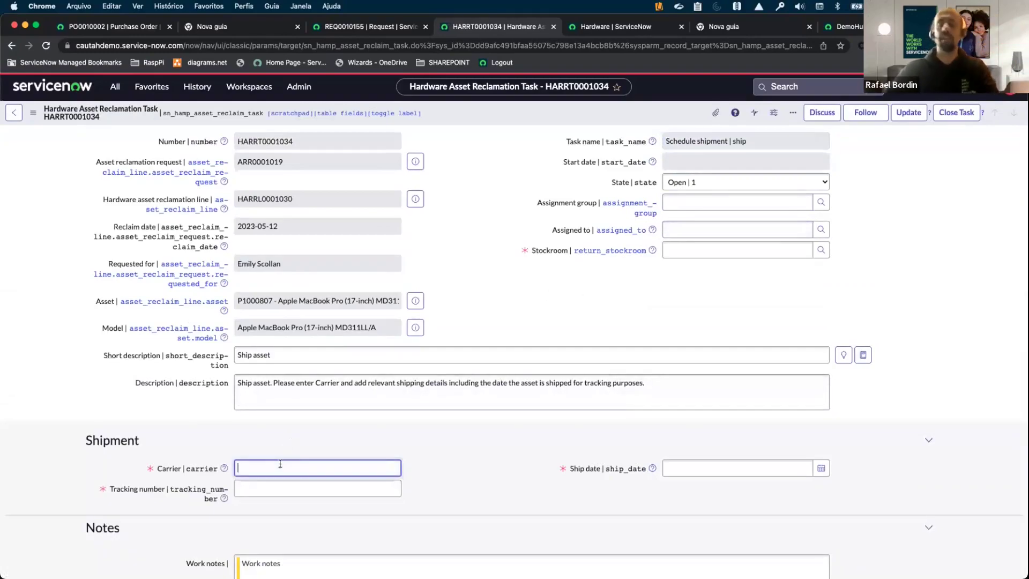
pyautogui.write('UPS')
pyautogui.click(268, 487)
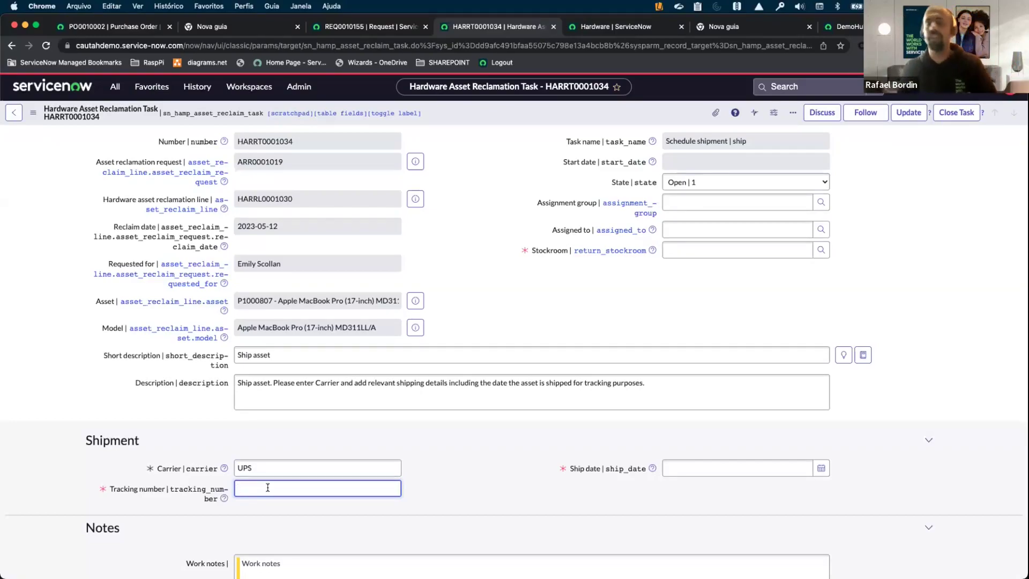
pyautogui.write('123')
pyautogui.click(734, 468)
pyautogui.click(821, 468)
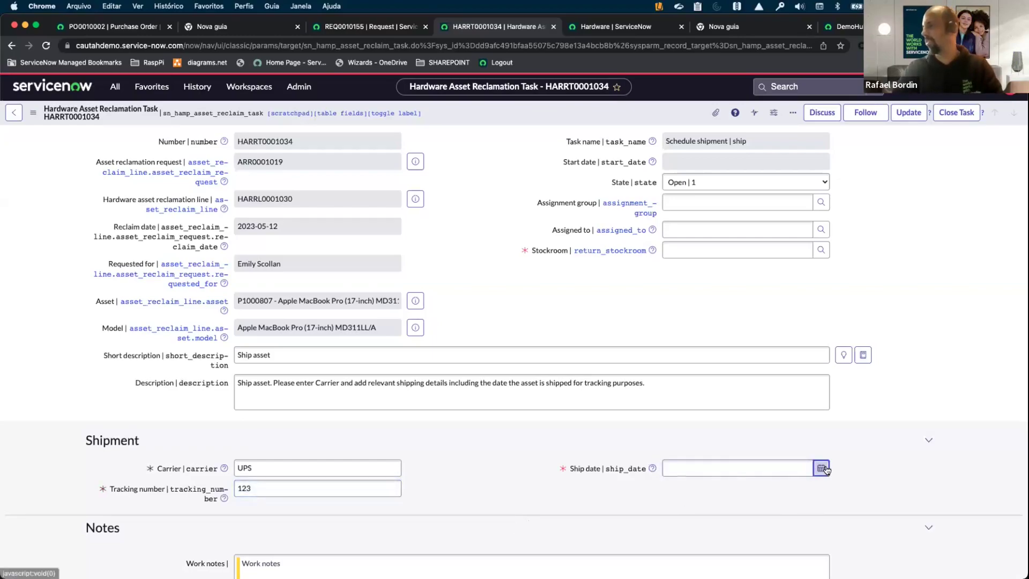
pyautogui.click(778, 494)
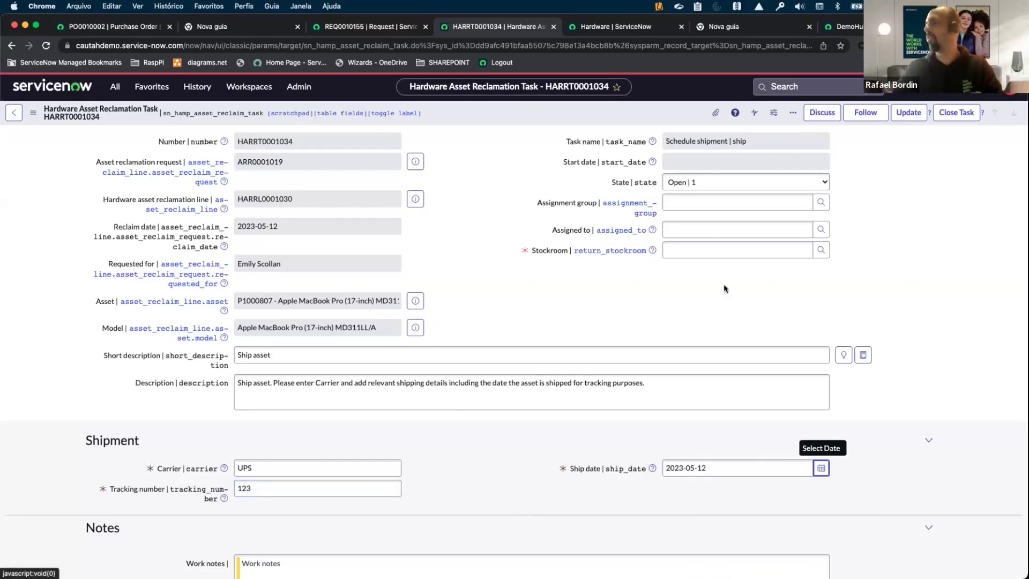
# Set the return stockroom to Santa Clara Stockroom.
pyautogui.click(684, 249)
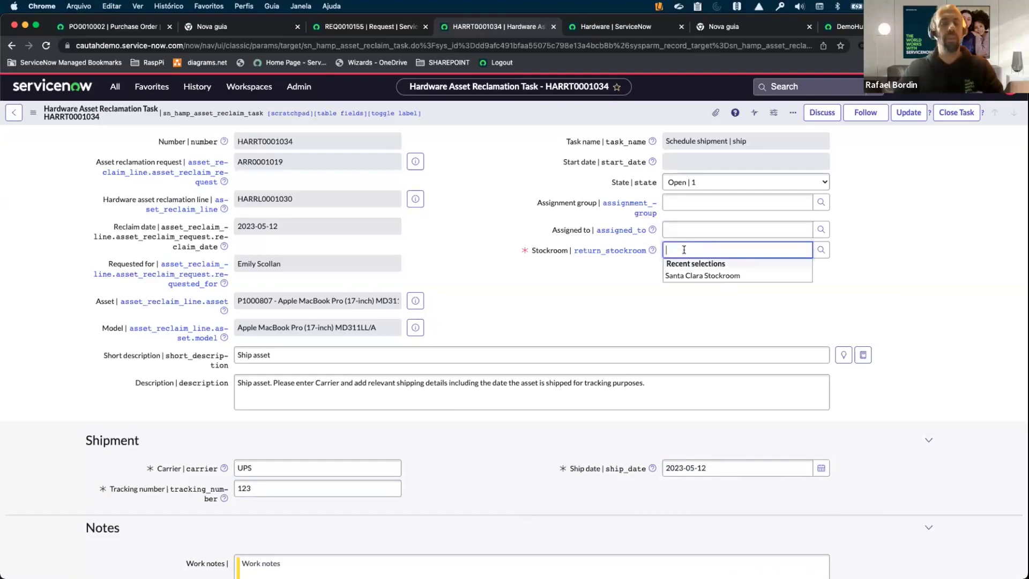
pyautogui.write('S')
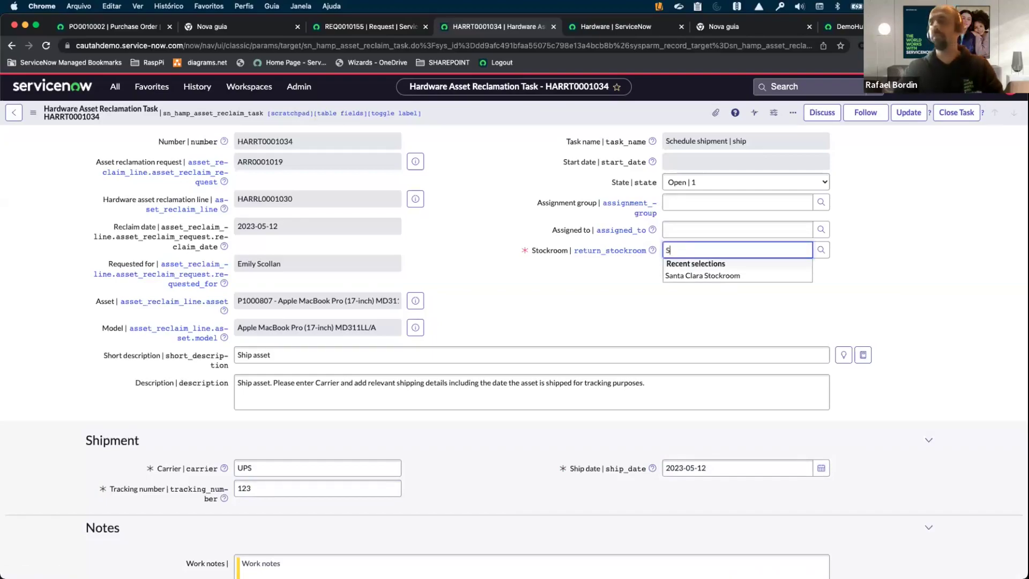
pyautogui.click(684, 274)
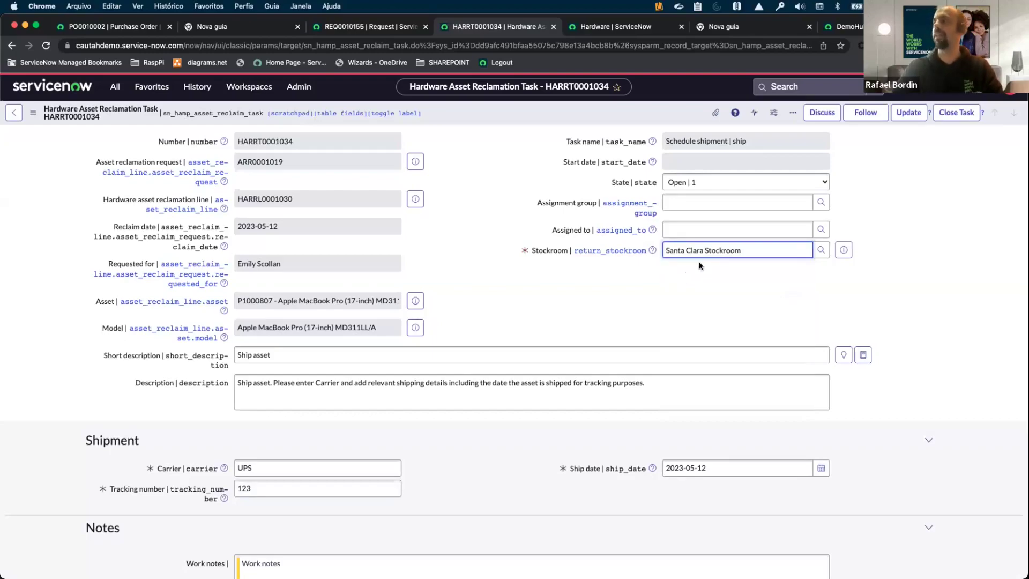
pyautogui.click(700, 124)
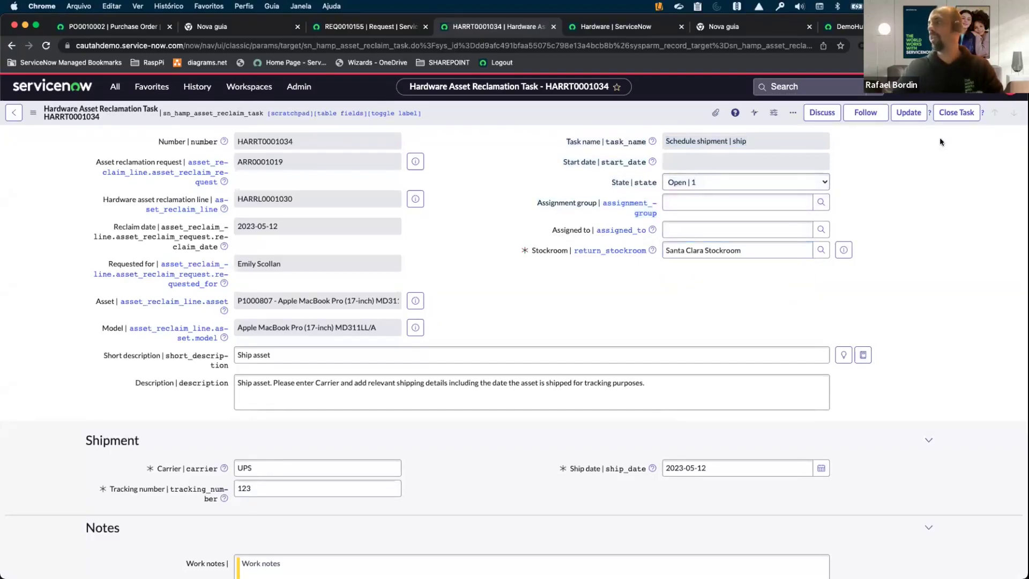
# Close the Schedule shipment task, reload the line, open Receive asset task HARRT0001035, and switch to the phone screen.
pyautogui.click(955, 113)
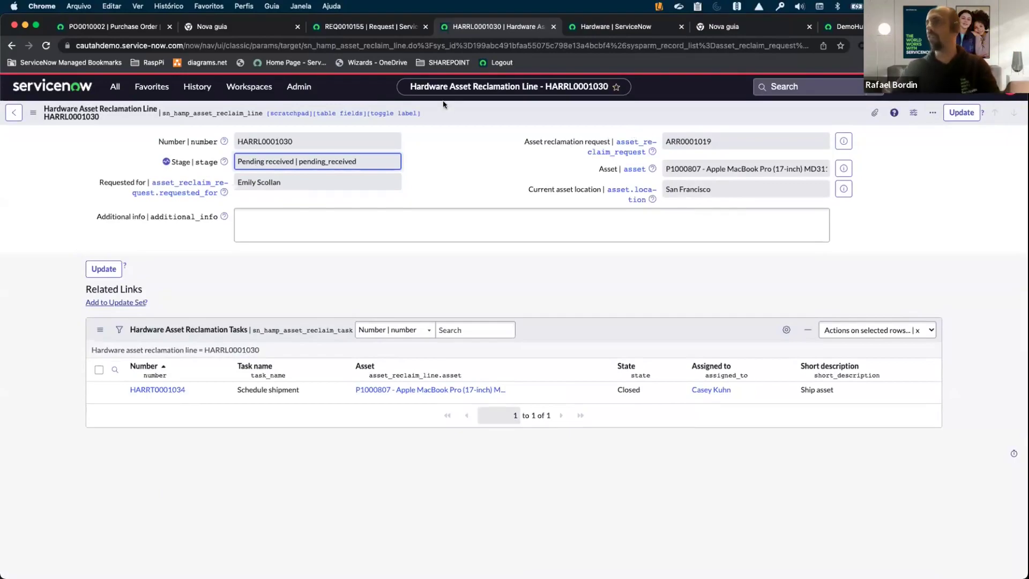
pyautogui.rightClick(465, 112)
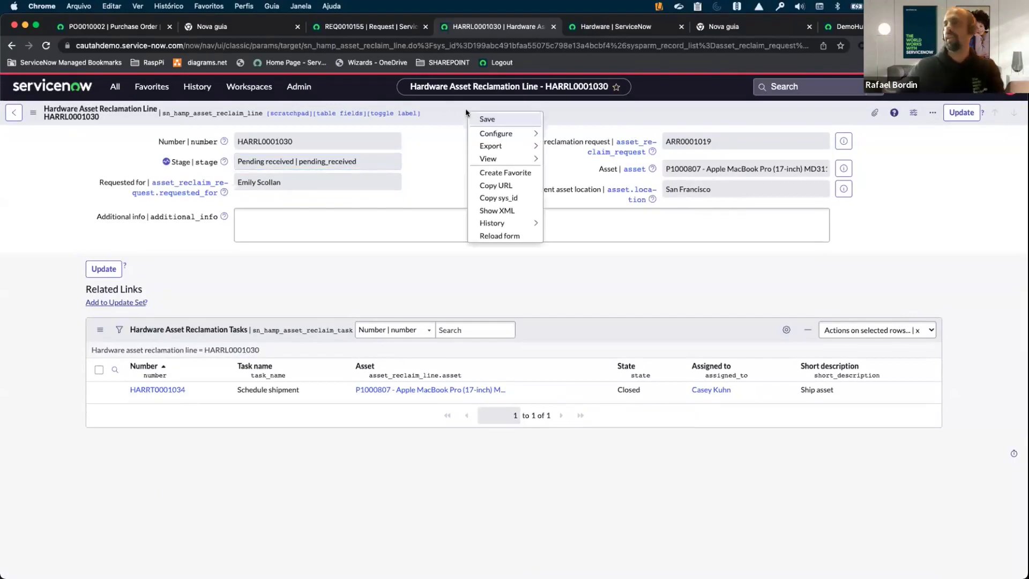
pyautogui.click(496, 233)
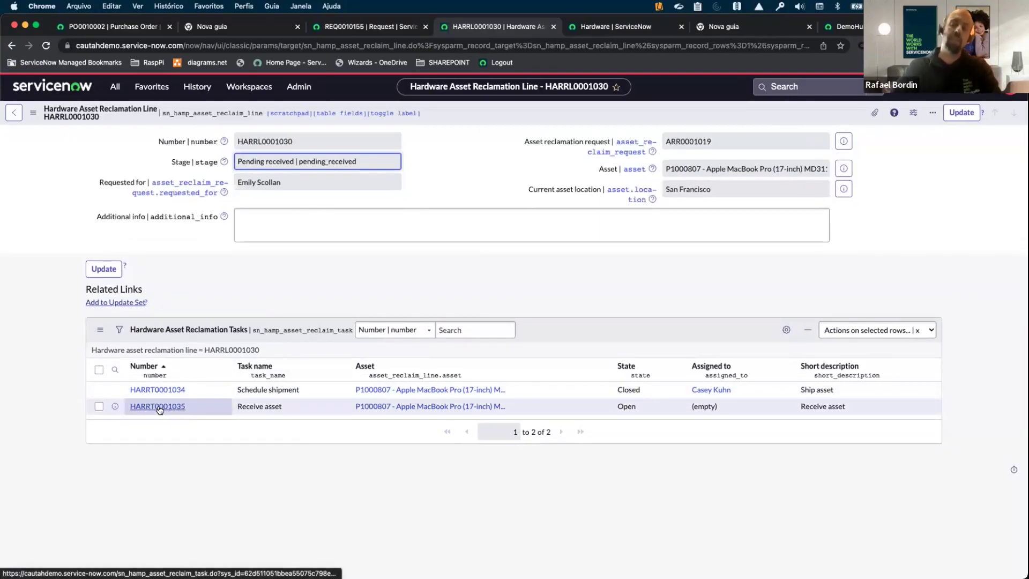
pyautogui.click(158, 406)
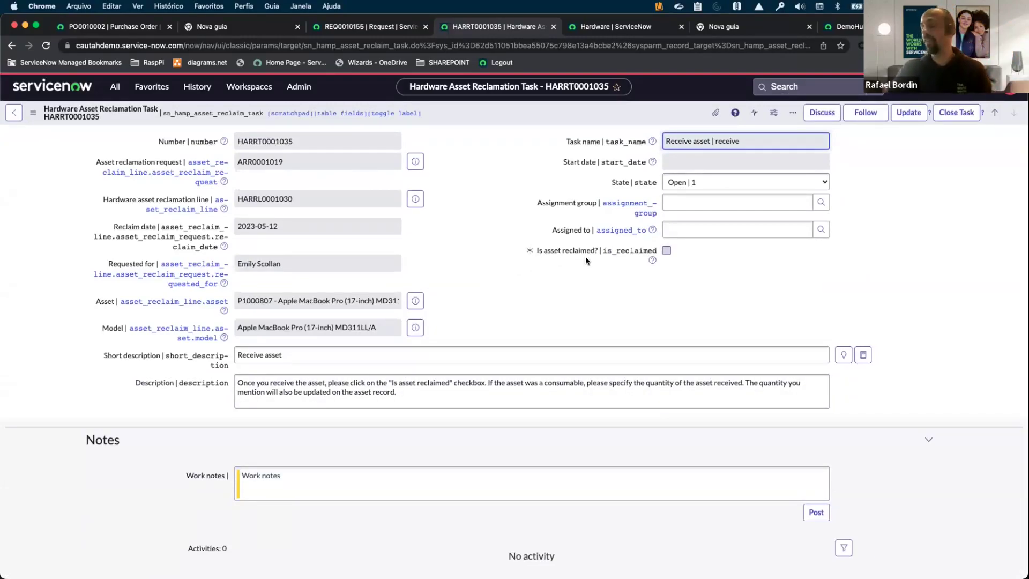
pyautogui.hotkey('ctrl', 'Right')
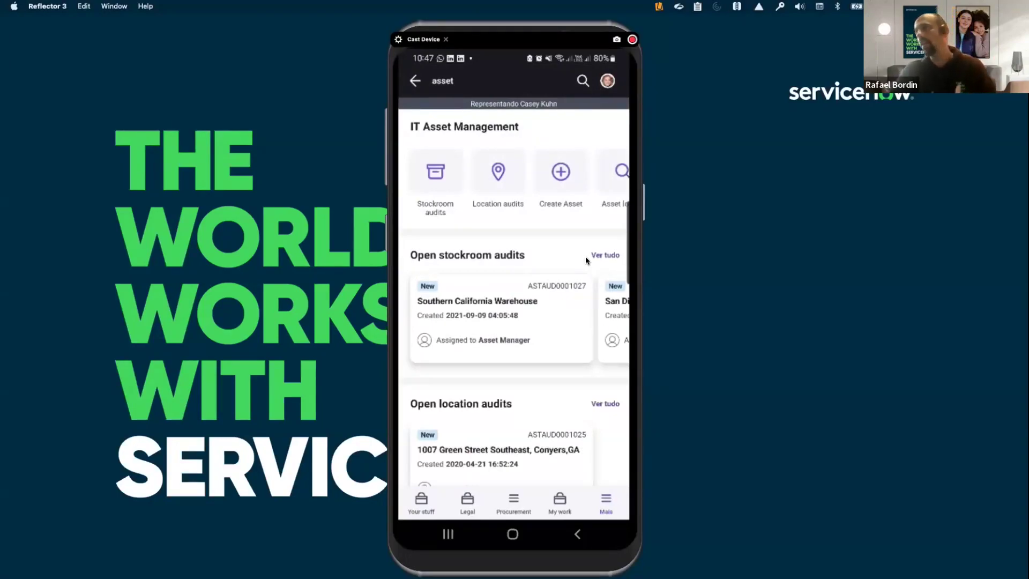
# Return to the browser showing Receive asset task HARRT0001035 for the reclaimed MacBook Pro.
pyautogui.hotkey('ctrl', 'Left')
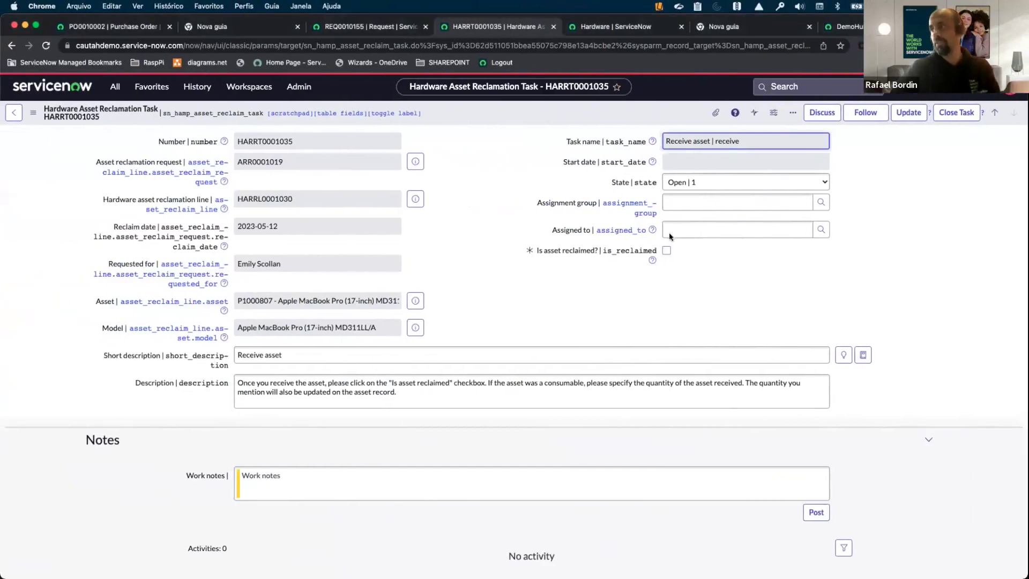
# Mark the MacBook Pro reclaimed, close task HARRT0001035, and reload line HARRL0001030.
pyautogui.click(666, 251)
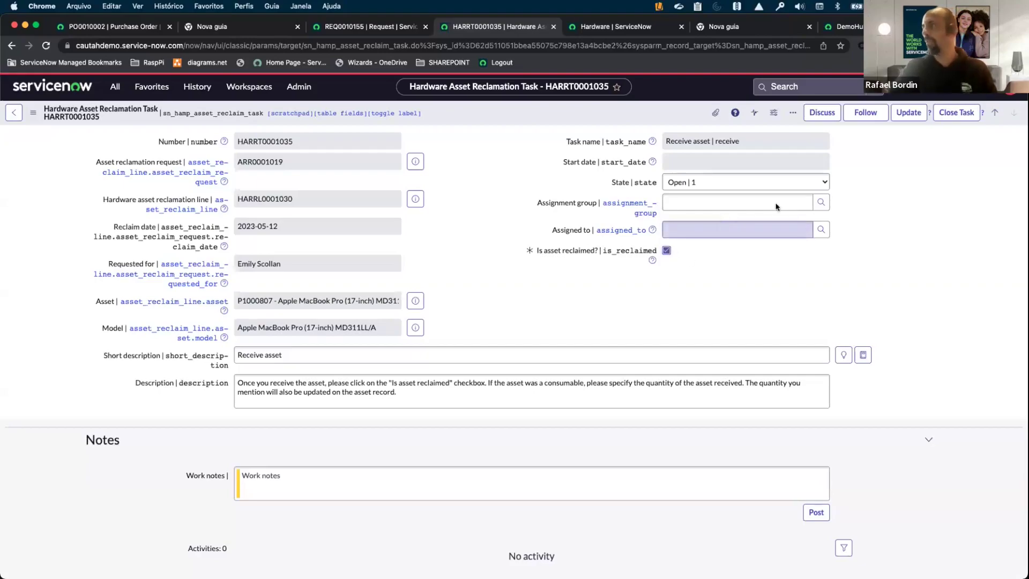
pyautogui.click(939, 112)
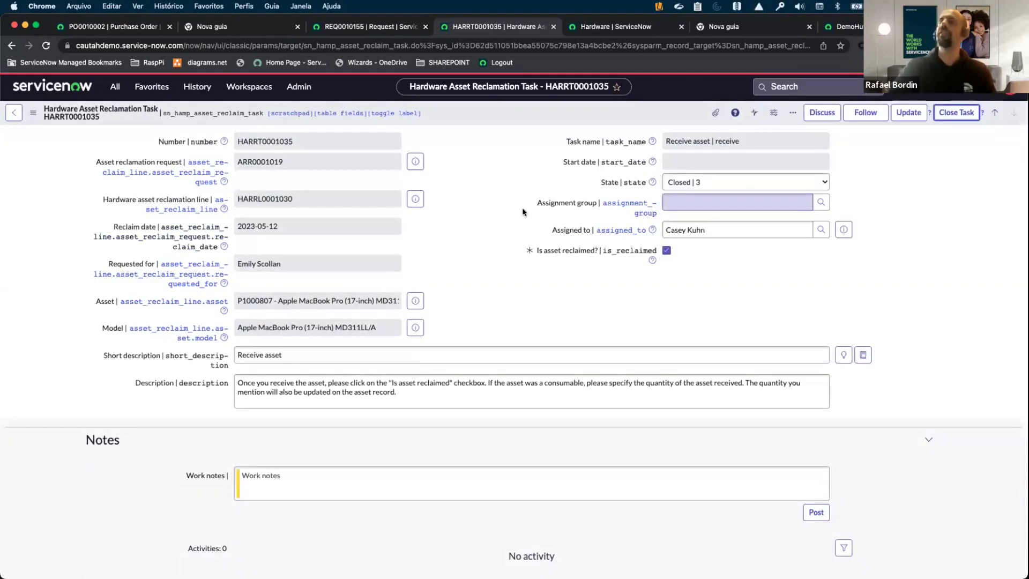
pyautogui.rightClick(473, 117)
pyautogui.click(509, 242)
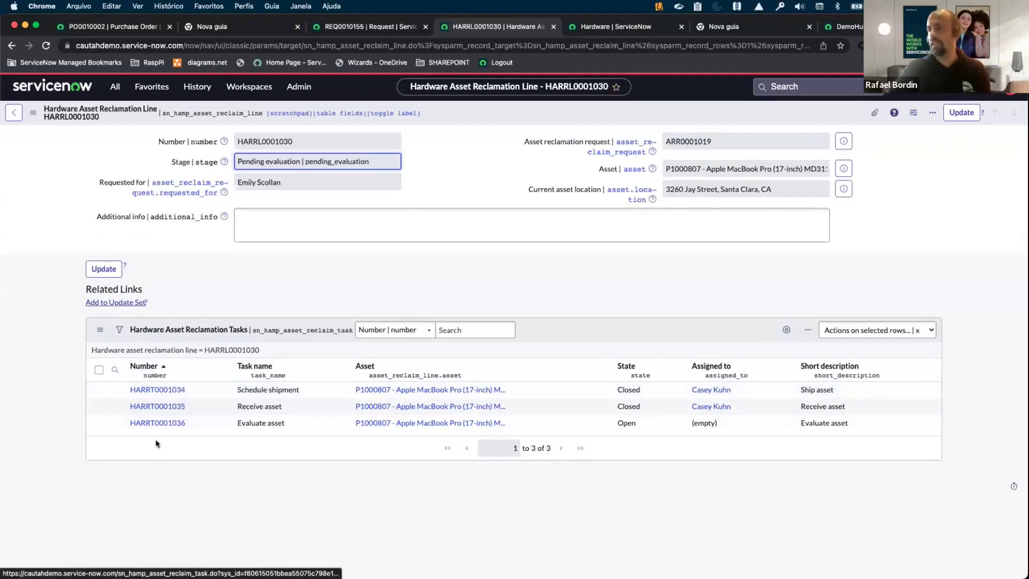
# Set Evaluate asset HARRT0001036 to Needs repair, close it, and update the reclamation line.
pyautogui.click(161, 424)
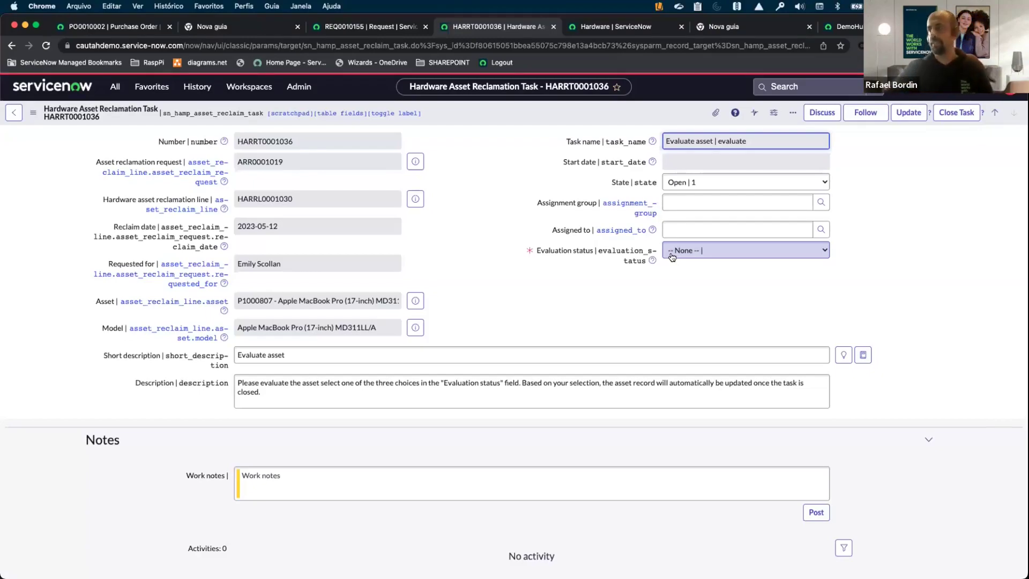
pyautogui.click(671, 257)
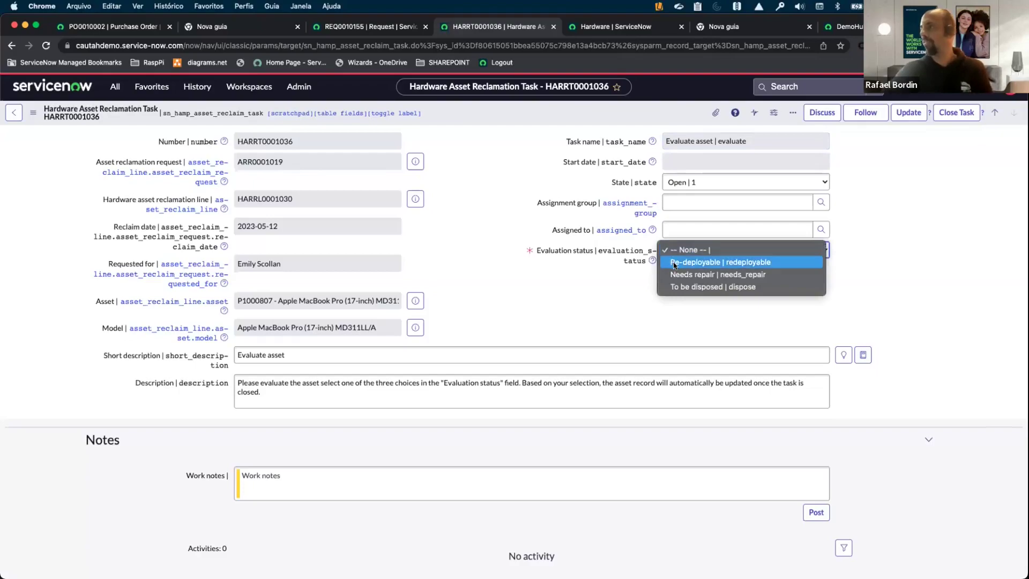
pyautogui.click(678, 275)
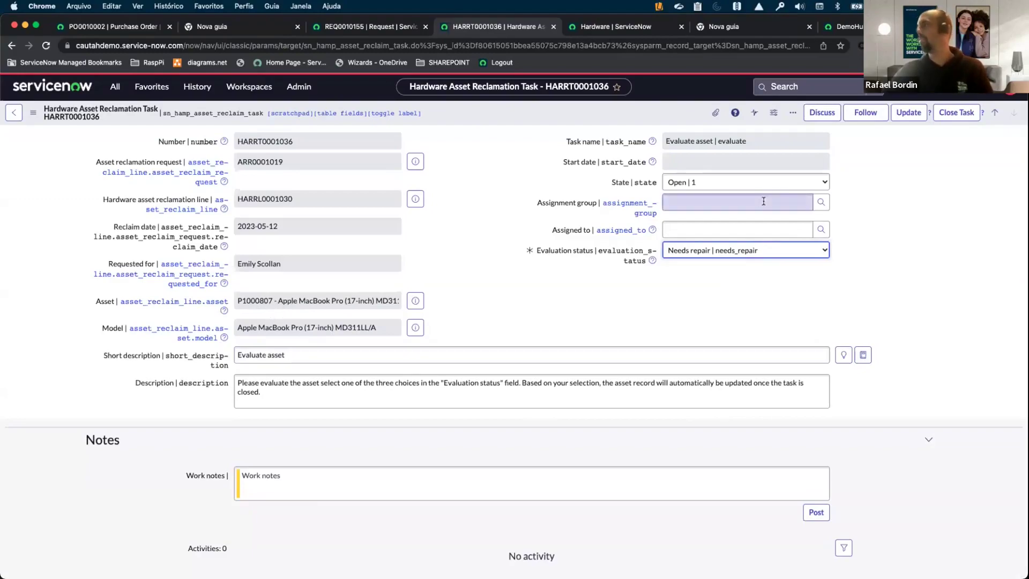
pyautogui.click(959, 113)
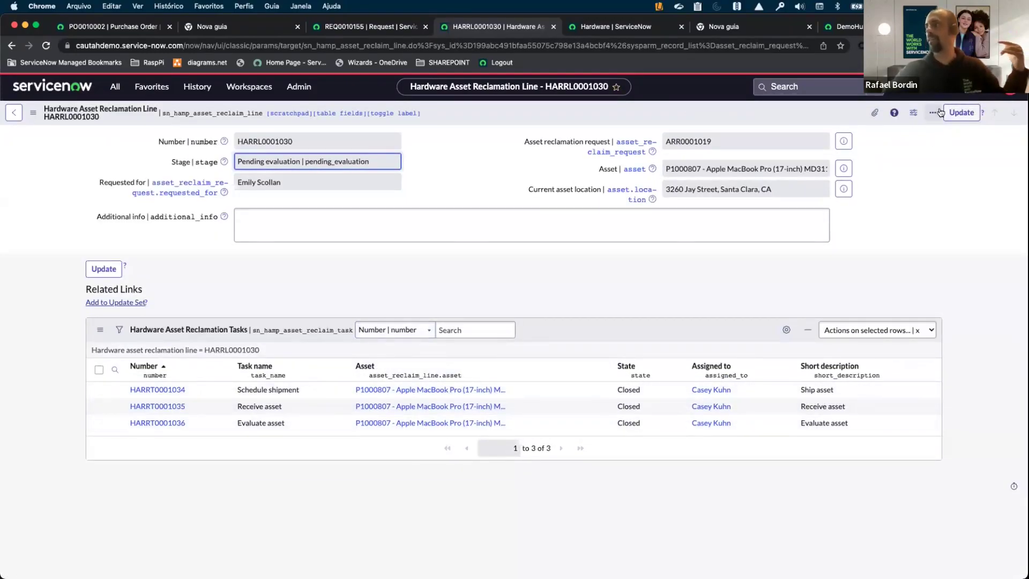
pyautogui.click(959, 112)
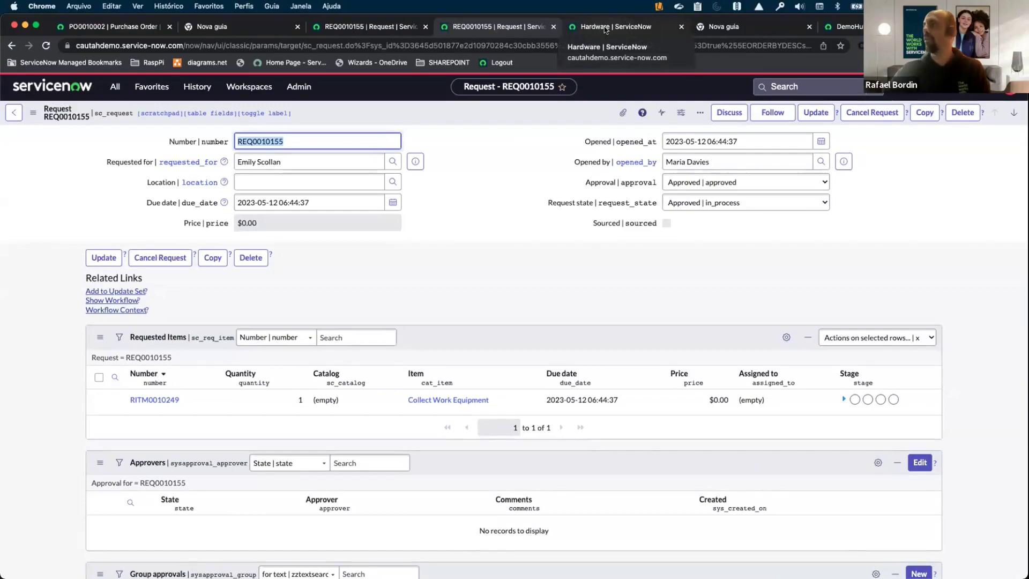
# Refresh the Hardware asset list and clear its Assigned to filter.
pyautogui.click(605, 28)
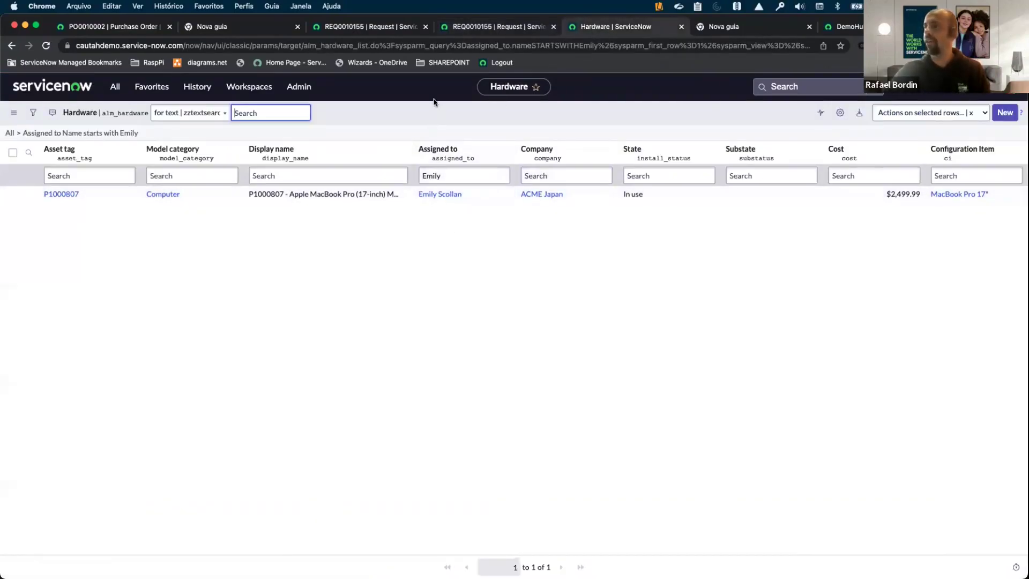
pyautogui.rightClick(421, 122)
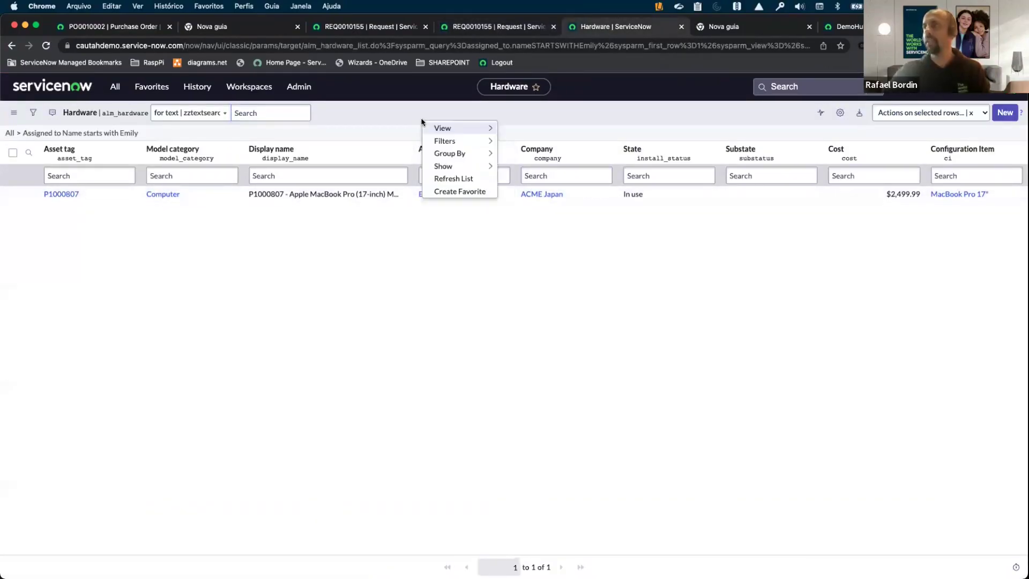
pyautogui.click(450, 179)
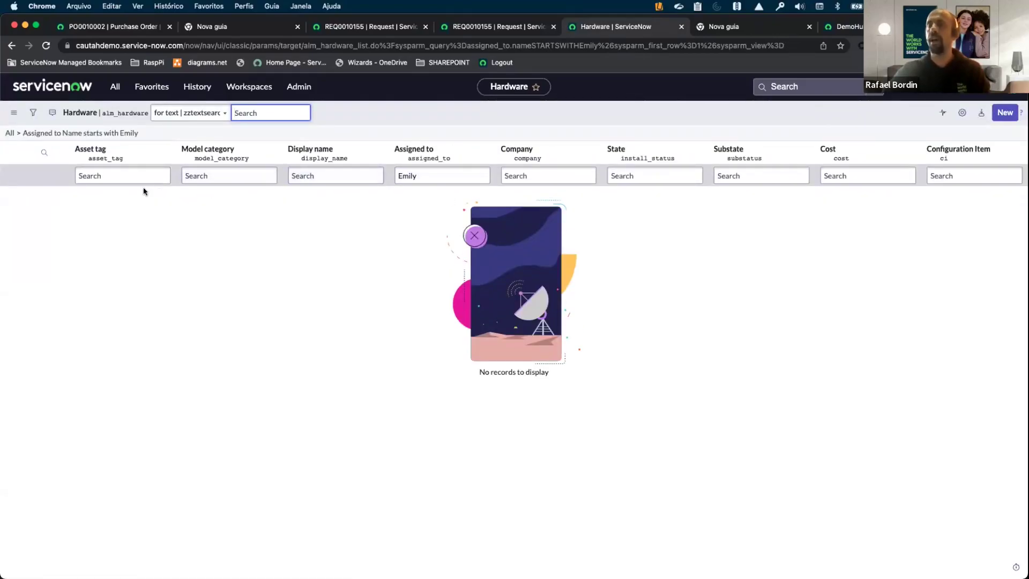
pyautogui.click(422, 174)
pyautogui.press('BackSpace')
pyautogui.press('BackSpace')
pyautogui.press('BackSpace')
pyautogui.press('BackSpace')
# Filter Asset tag by *807 to confirm P1000807 is In stock, Pending repair.
pyautogui.click(105, 175)
pyautogui.click(105, 175)
pyautogui.write('*')
pyautogui.press('BackSpace')
pyautogui.write('*807')
pyautogui.press('Return')
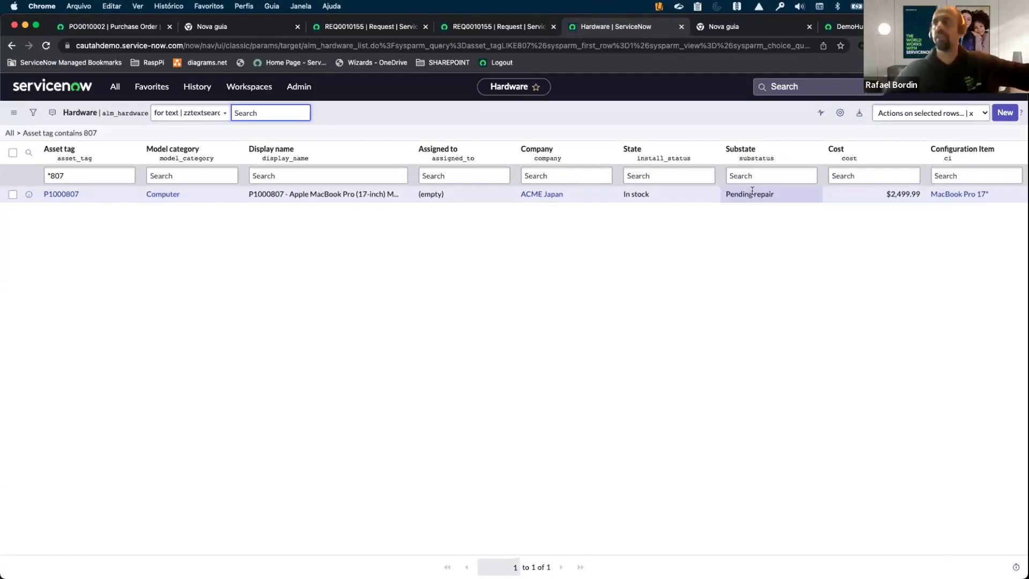
pyautogui.click(533, 31)
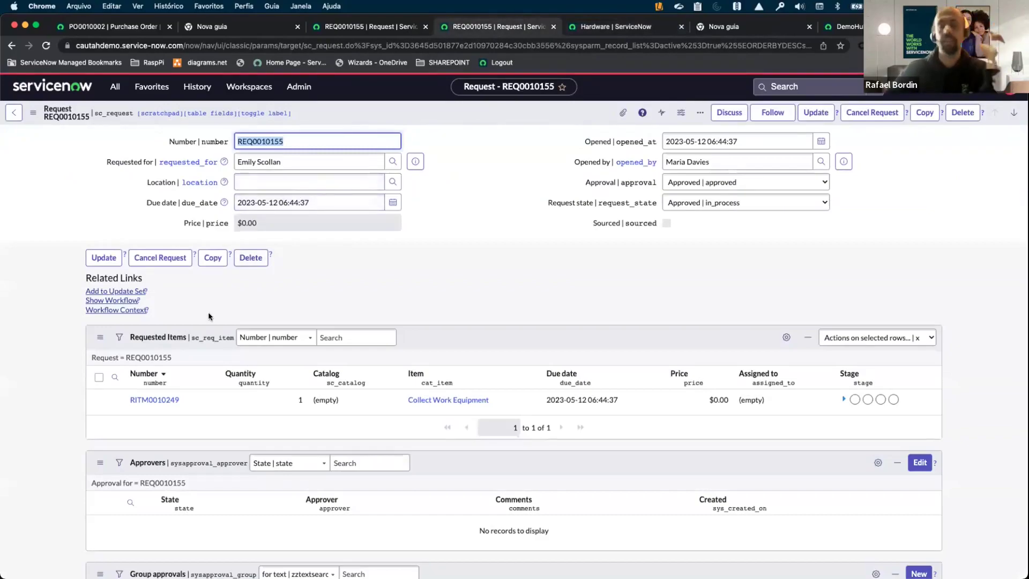
# Review the related lists on request REQ0010155.
pyautogui.scroll(-15, 208, 316)
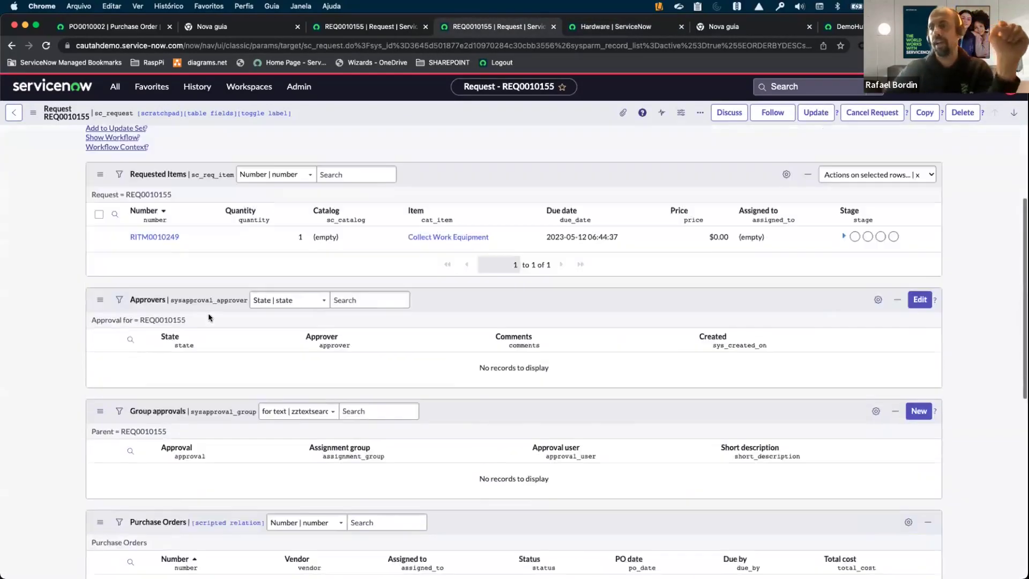
pyautogui.scroll(15, 208, 317)
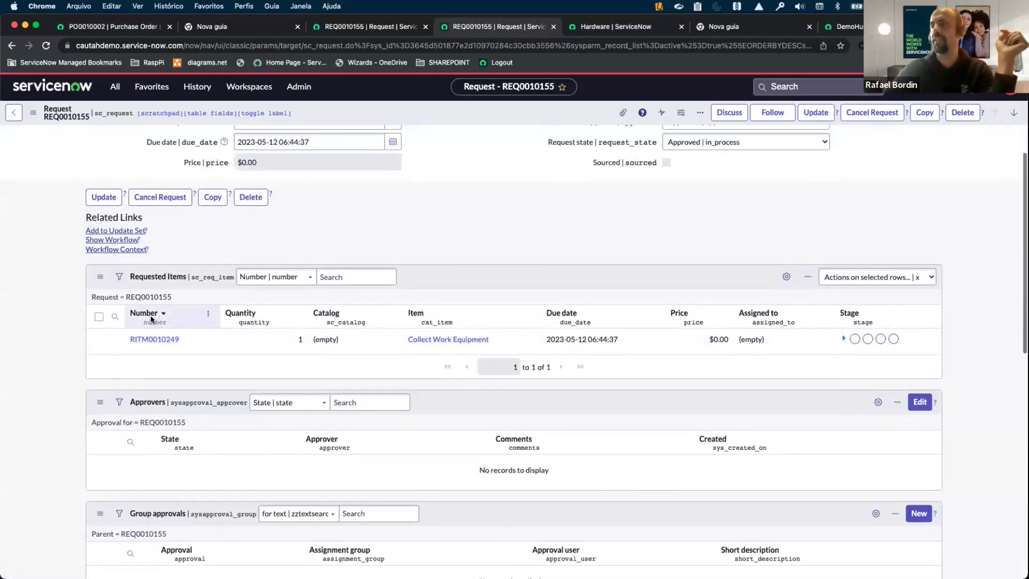
pyautogui.scroll(3, 151, 326)
pyautogui.click(380, 33)
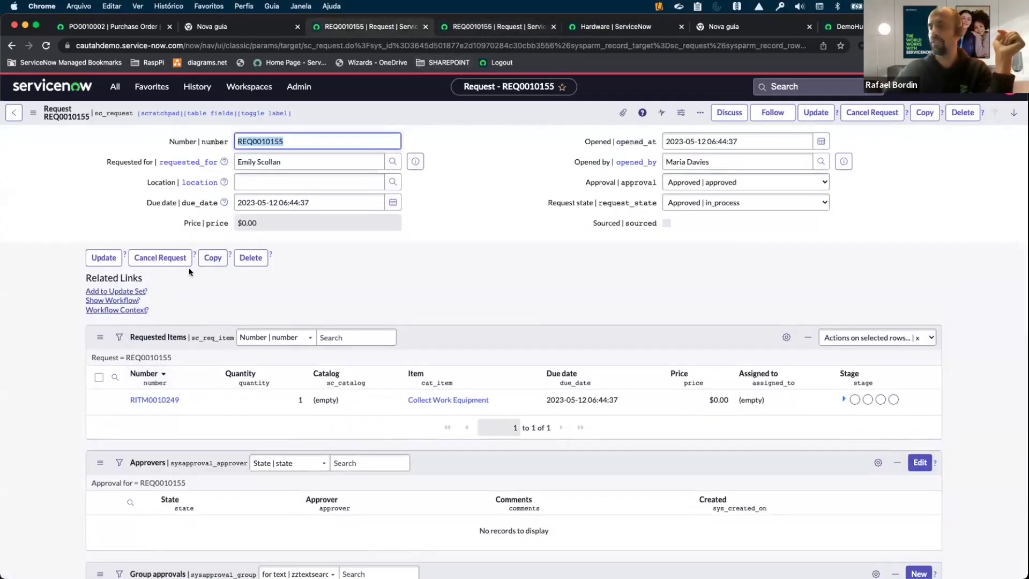
pyautogui.scroll(-4, 98, 295)
pyautogui.scroll(-6, 98, 291)
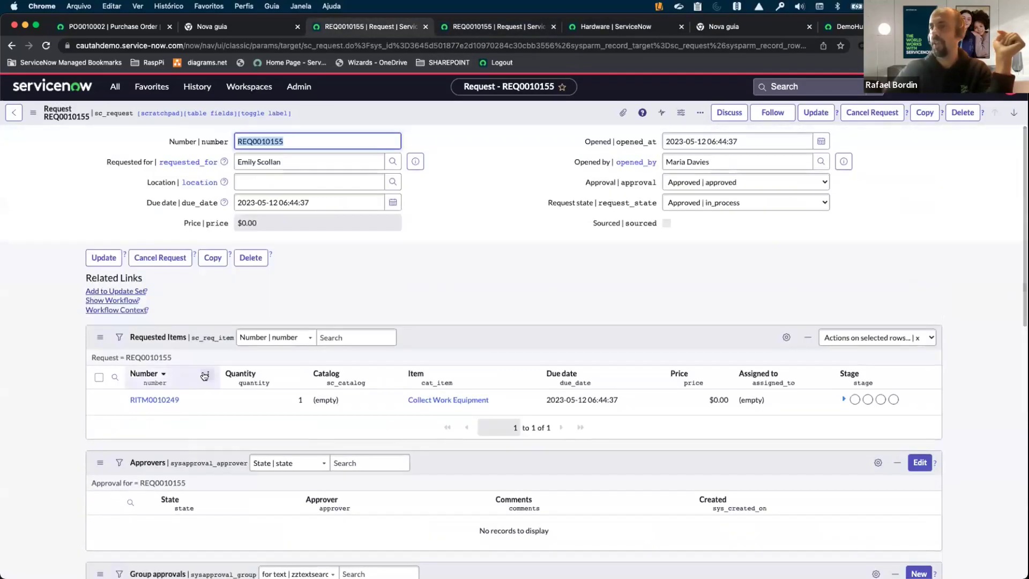
# Open requested item RITM0010249 Collect Work Equipment, still awaiting Request Approval.
pyautogui.click(151, 401)
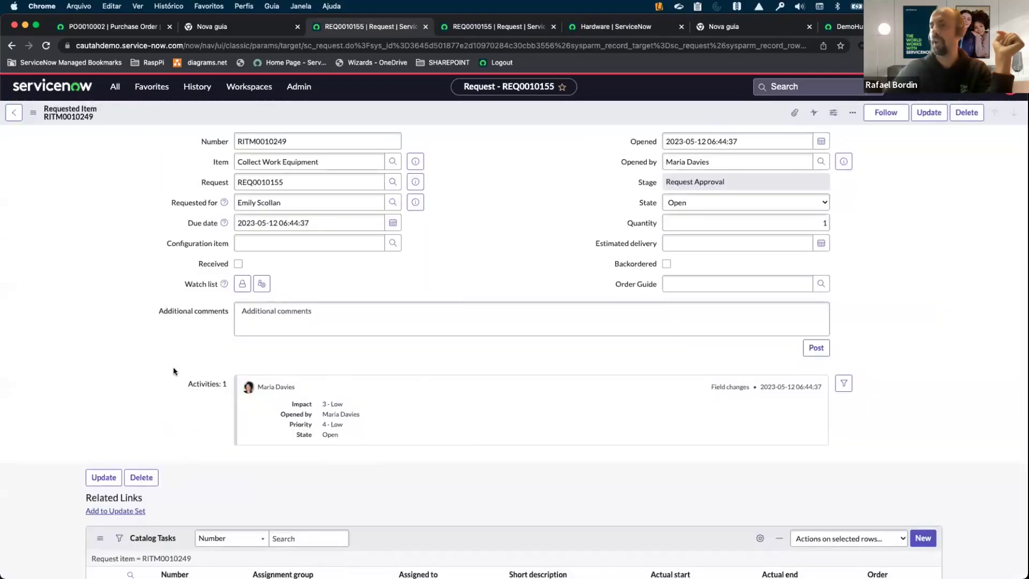
pyautogui.scroll(-5, 172, 367)
pyautogui.scroll(1, 173, 371)
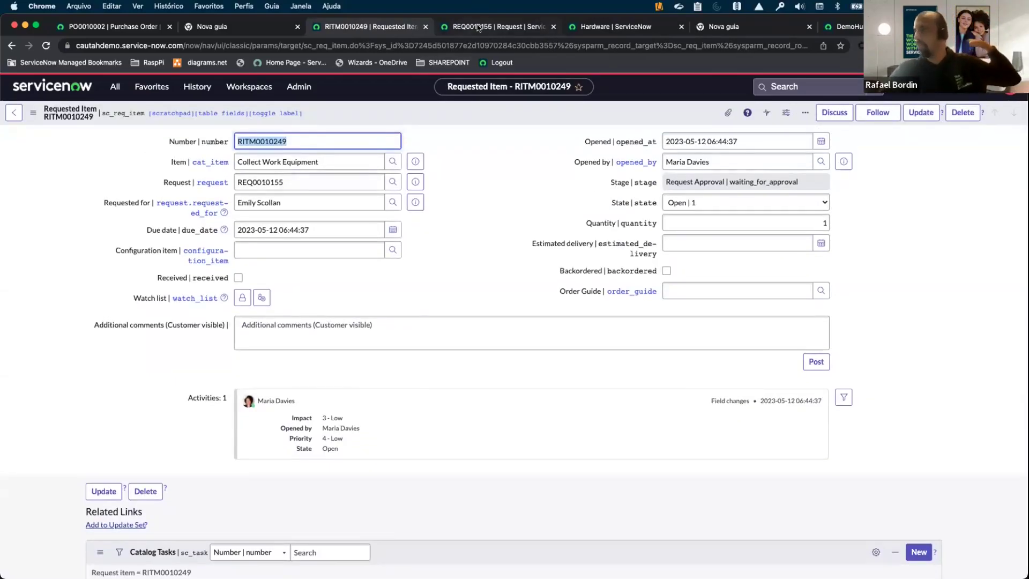
pyautogui.click(479, 26)
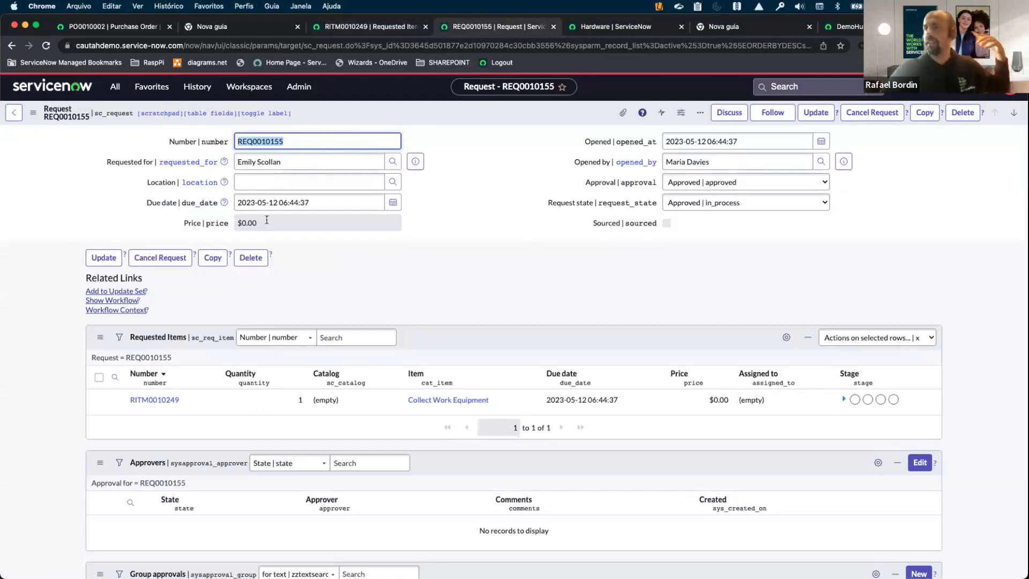
pyautogui.click(156, 401)
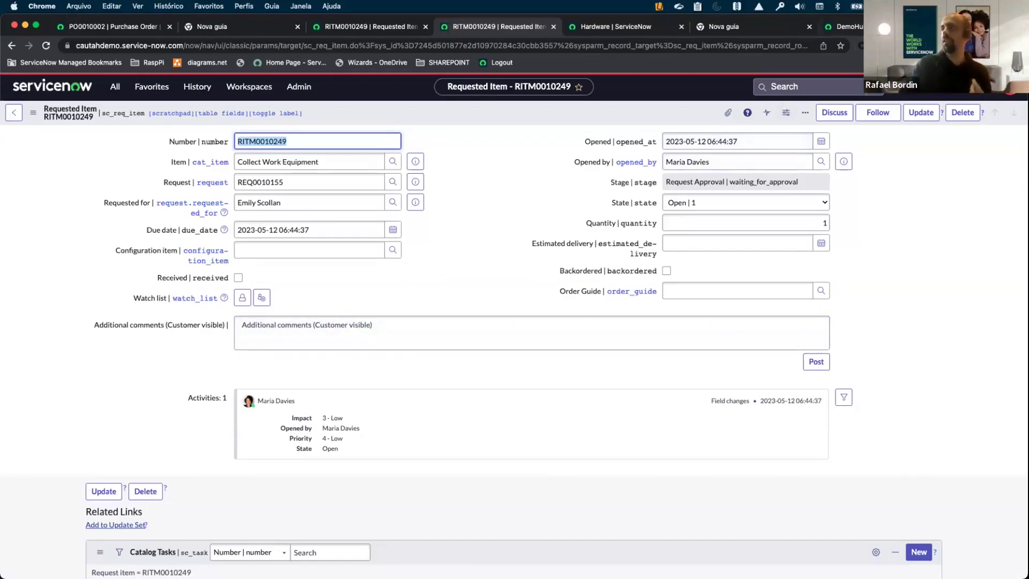
pyautogui.hotkey('ctrl', 'Tab')
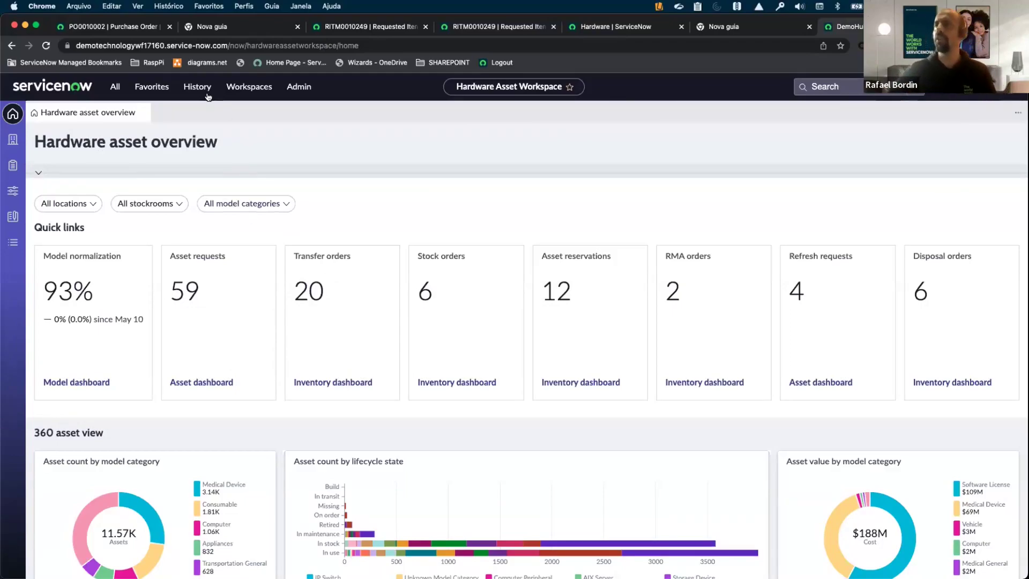
# Choose Software Asset Workspace from the Workspaces menu.
pyautogui.click(254, 94)
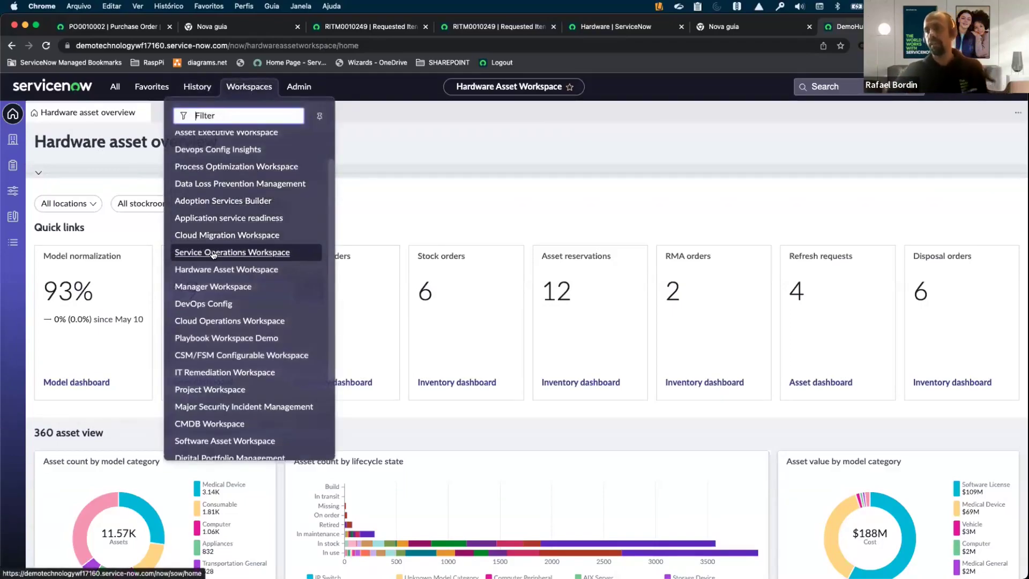
pyautogui.scroll(2, 214, 271)
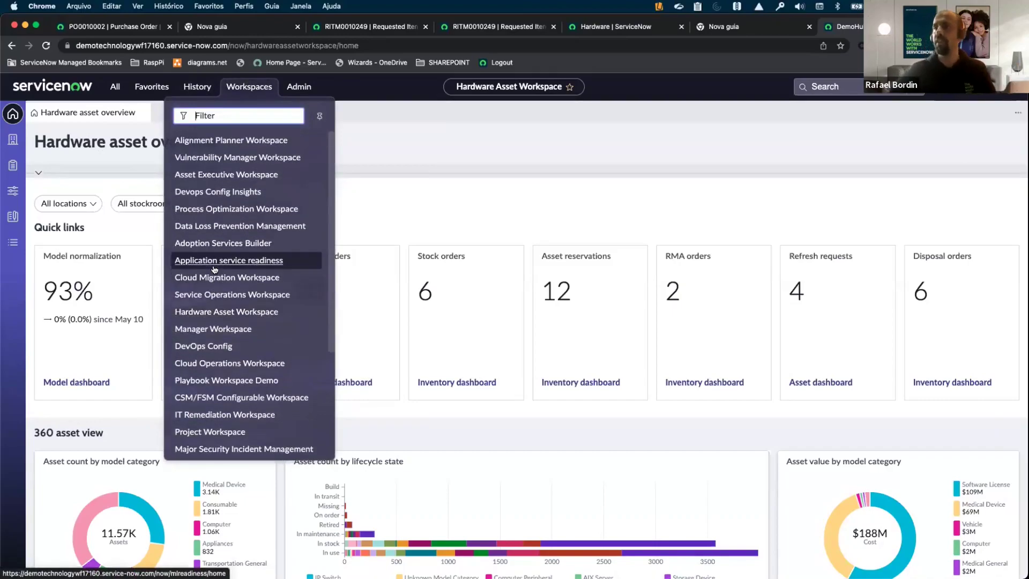
pyautogui.scroll(-5, 226, 293)
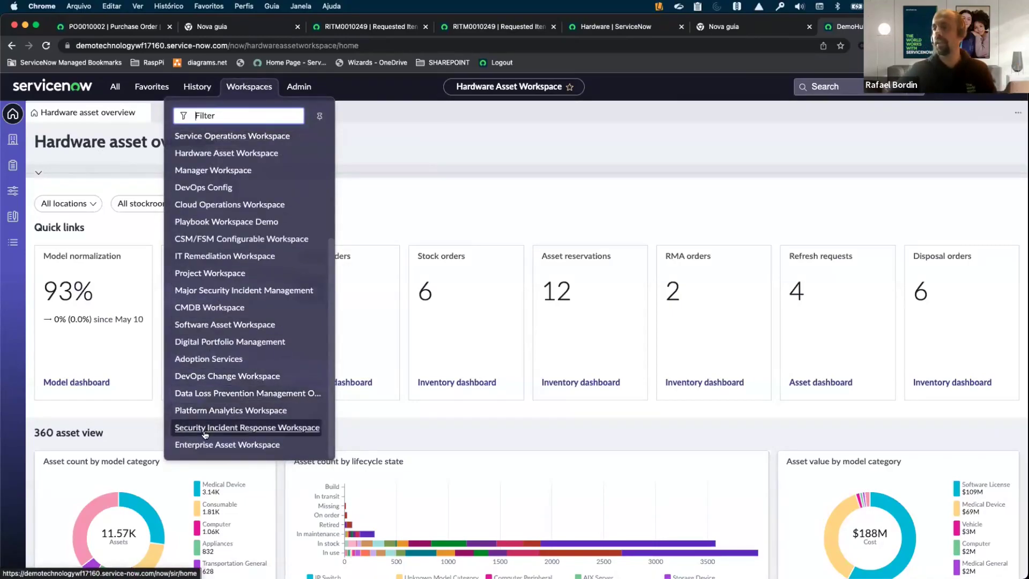
pyautogui.click(221, 327)
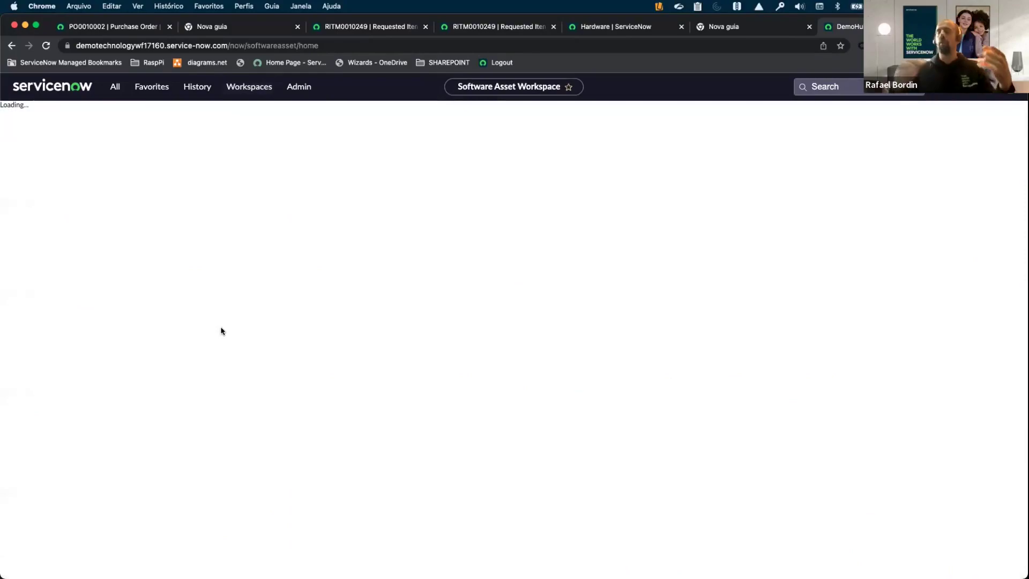